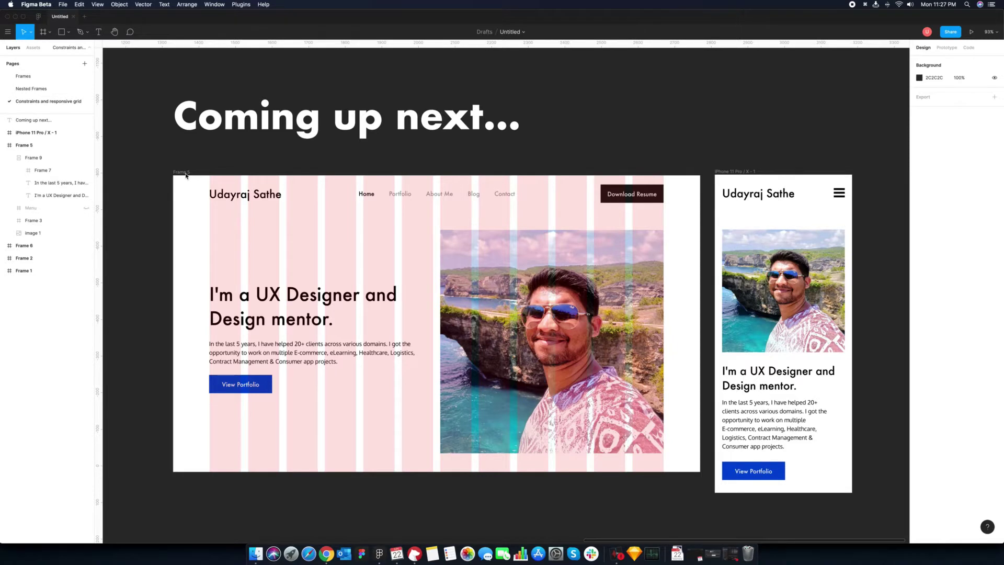
Step: Try resizing the 1440-wide desktop portfolio frame from its right edge
click(182, 172)
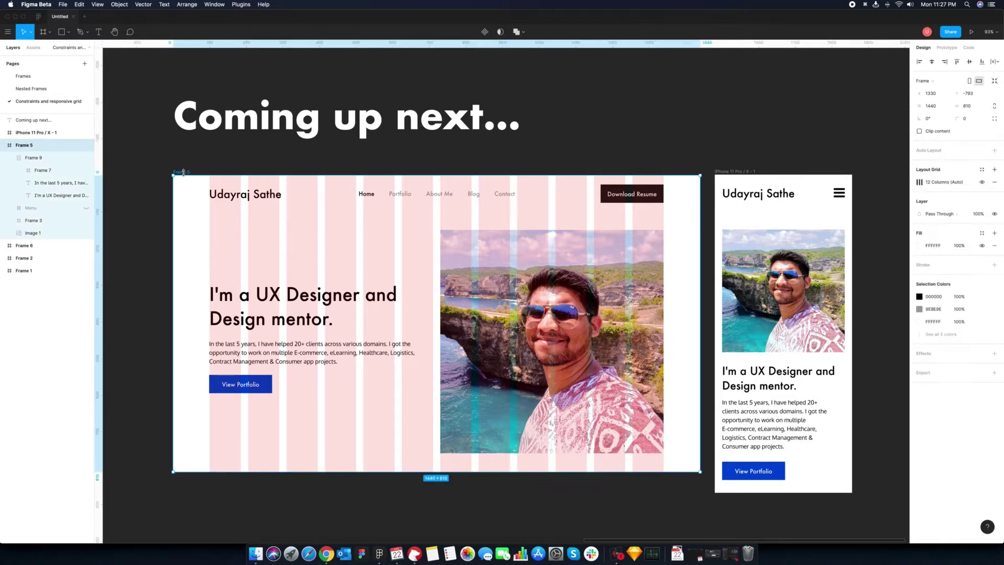
scroll(703, 340, right, 2)
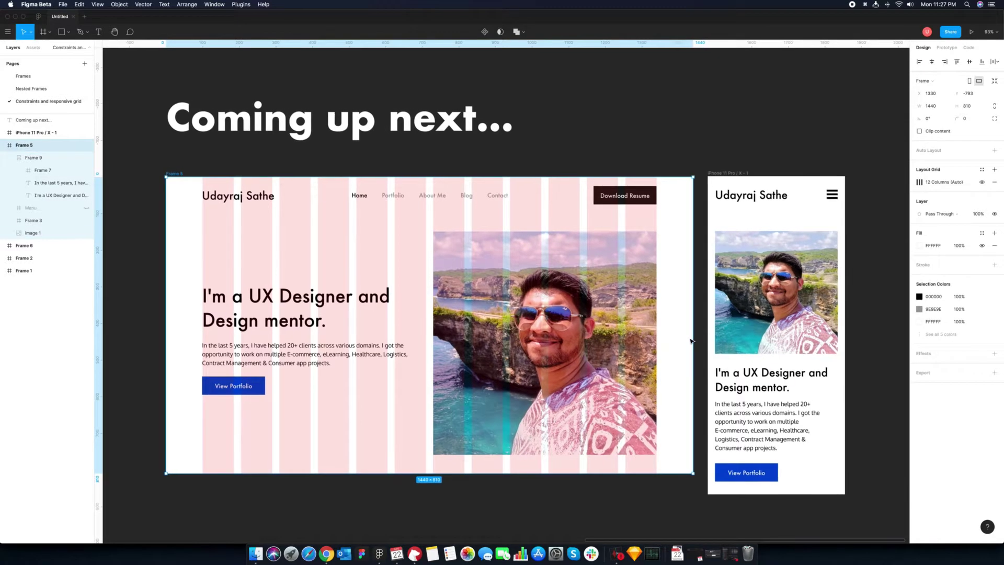
mouse_move(690, 338)
mouse_down()
mouse_move(497, 332)
mouse_move(684, 339)
mouse_up()
click(637, 508)
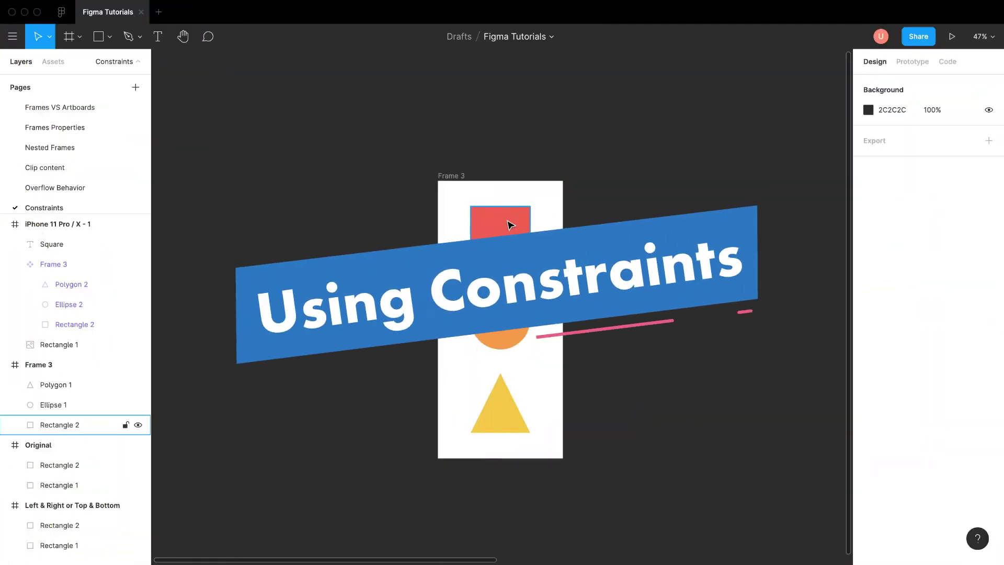
Step: Examine the constraints of the red square and orange circle in Frame 3, including the square's horizontal constraint options
click(512, 224)
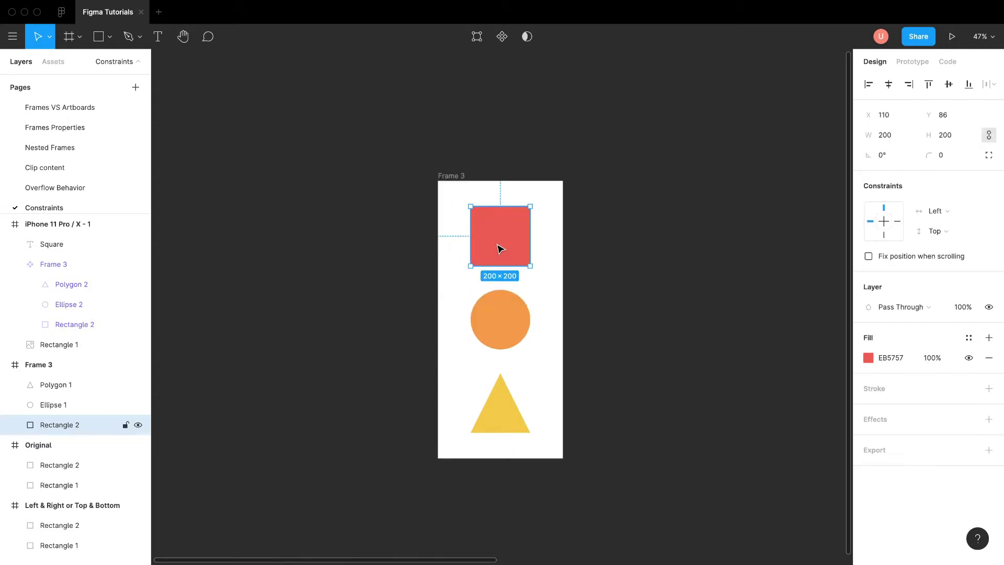
click(503, 324)
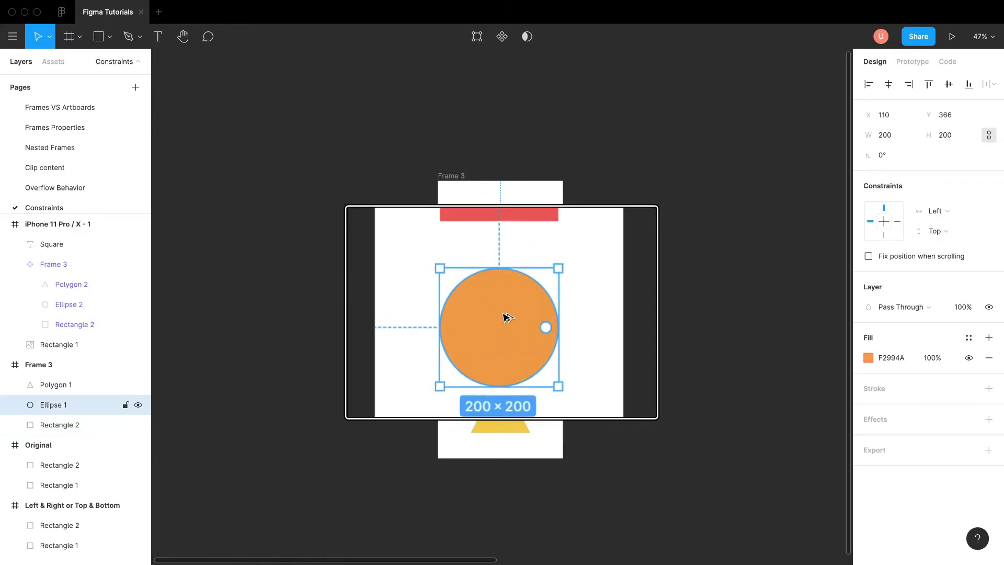
click(509, 253)
click(936, 210)
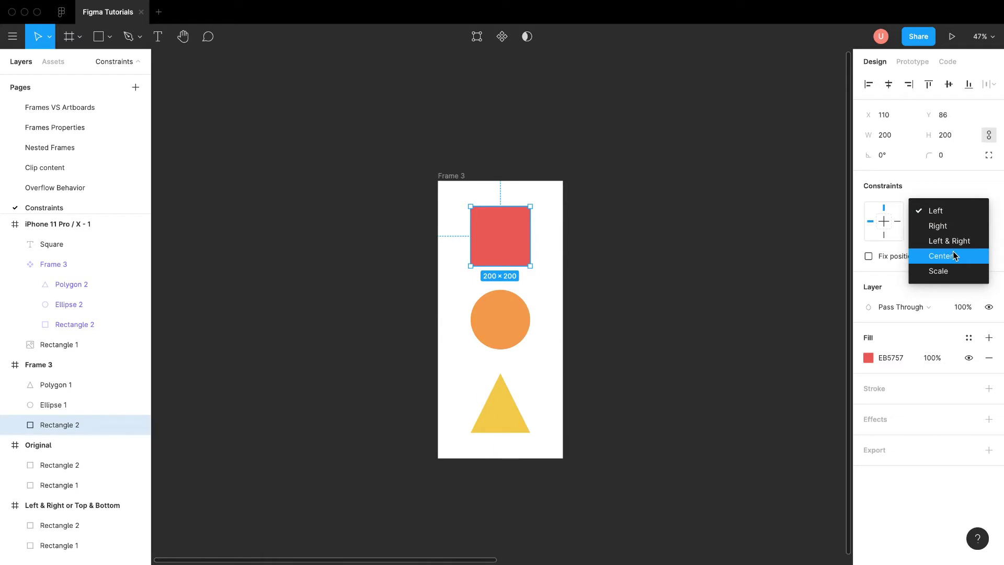
click(746, 252)
click(498, 247)
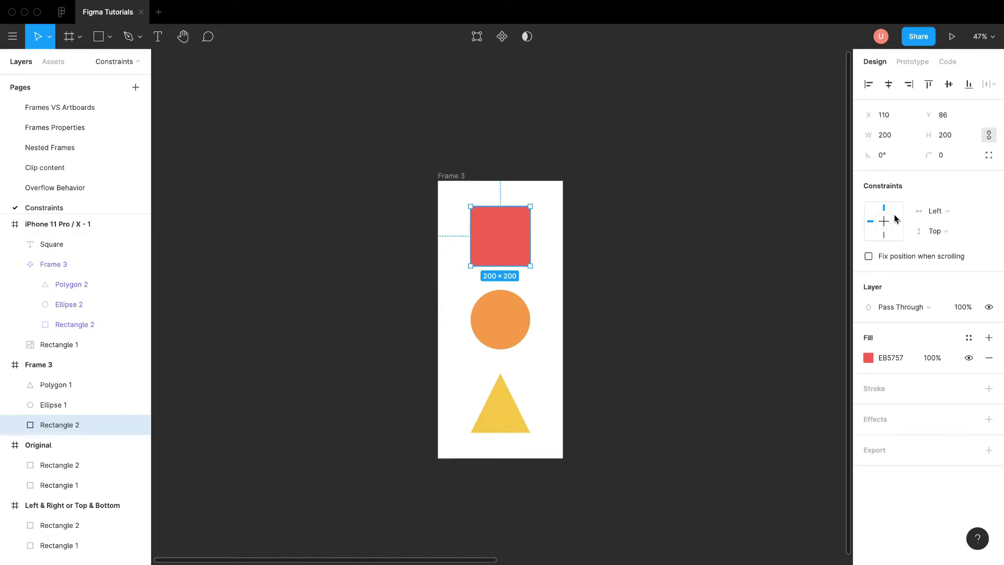
Step: Set the orange circle's horizontal constraint to Center and the yellow triangle's horizontal constraint to Right
click(528, 325)
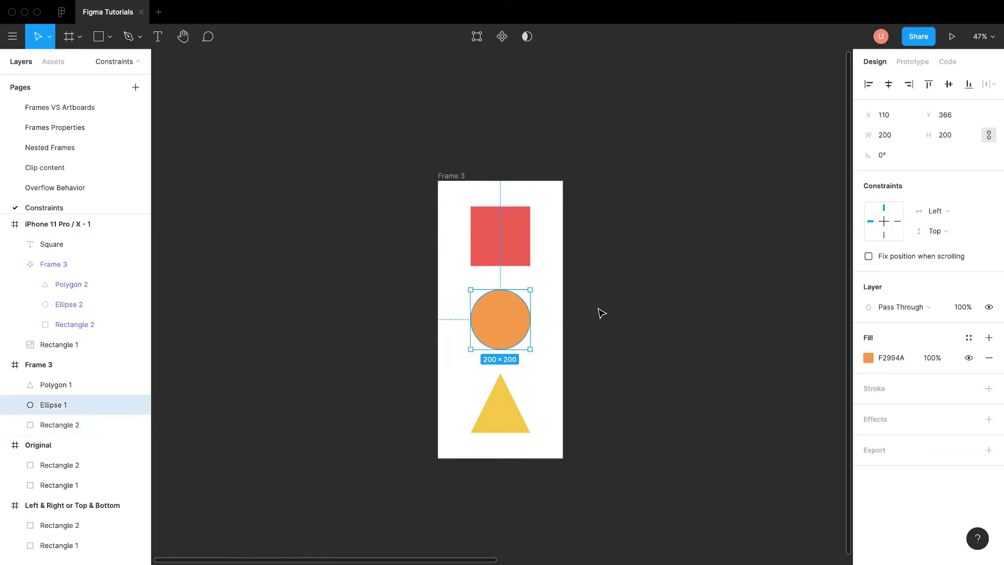
click(937, 213)
click(940, 255)
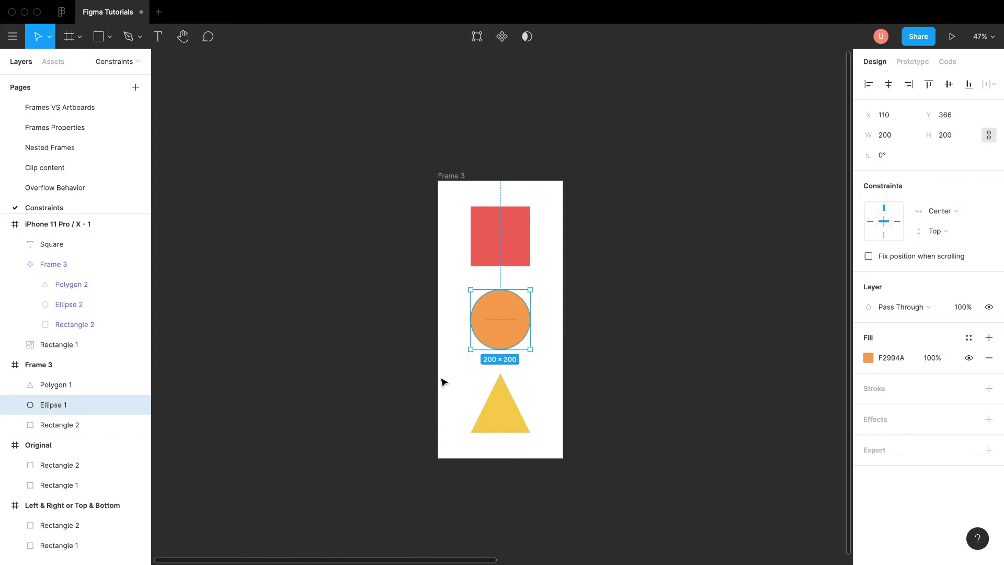
click(494, 395)
click(937, 211)
click(949, 225)
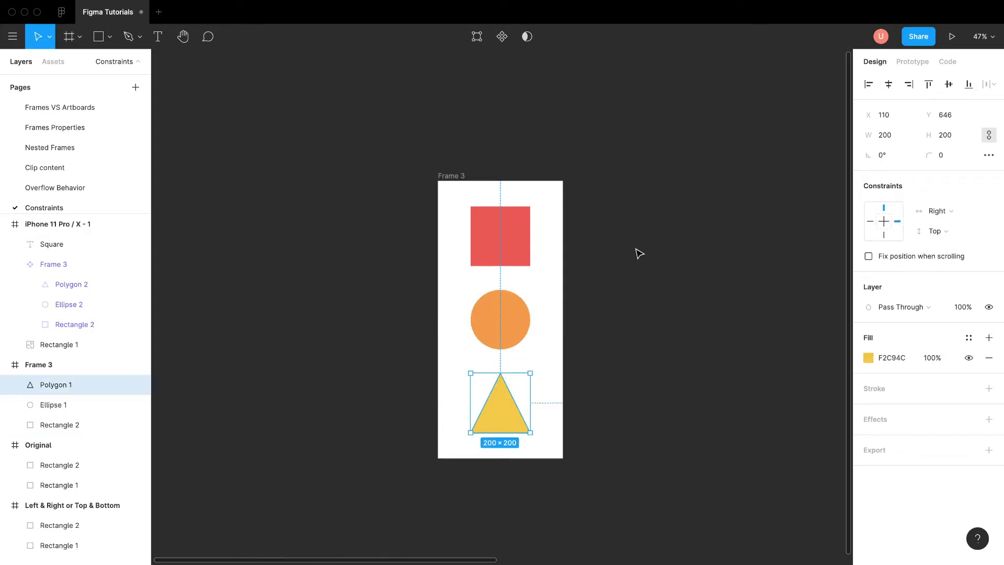
Step: Widen Frame 3 to about 957 to test the horizontal constraints, and undo the resize
click(639, 253)
click(454, 176)
drag(564, 323, 724, 322)
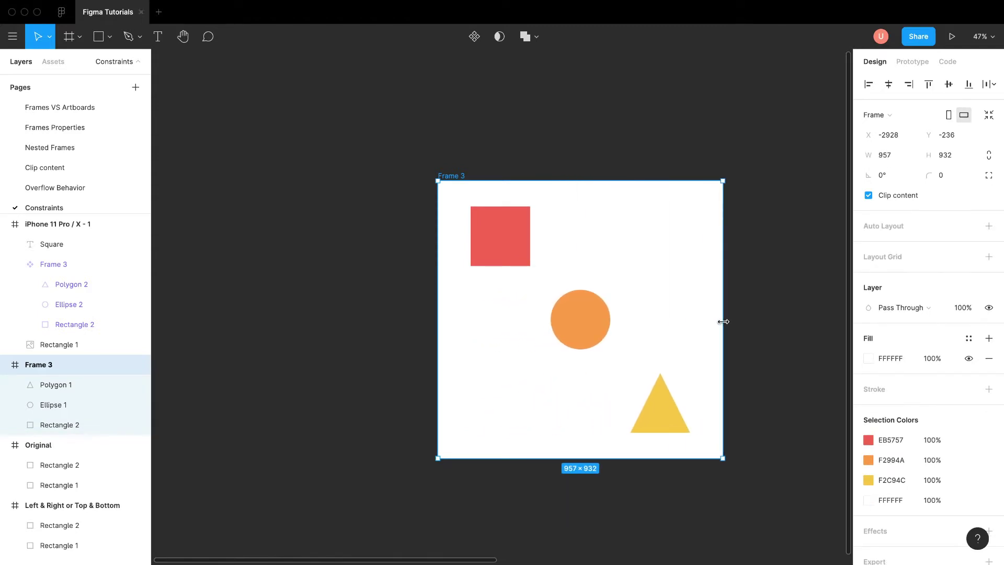
key(ctrl+z)
Step: Review the vertical constraint options available for the red square in Frame 3
click(507, 259)
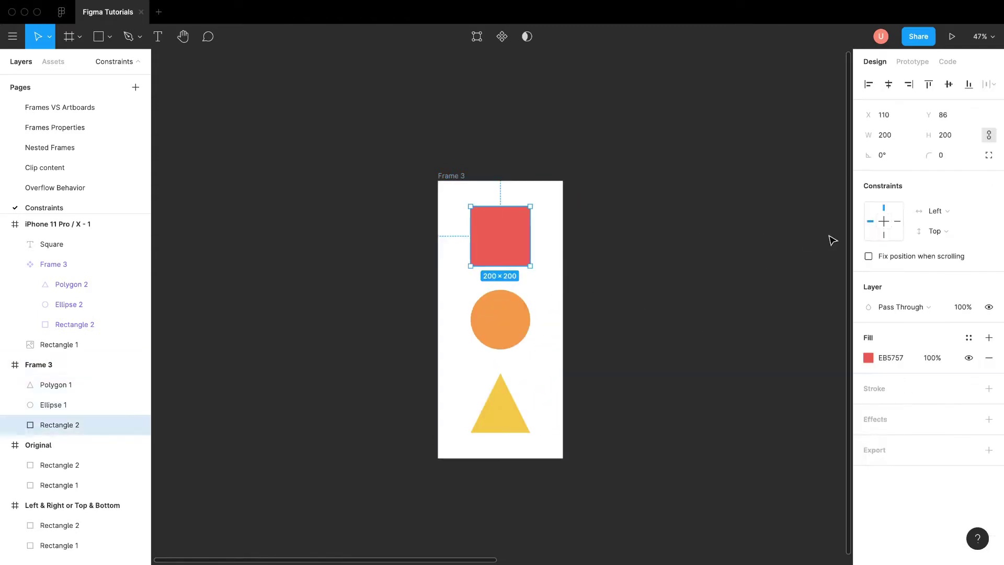
click(936, 234)
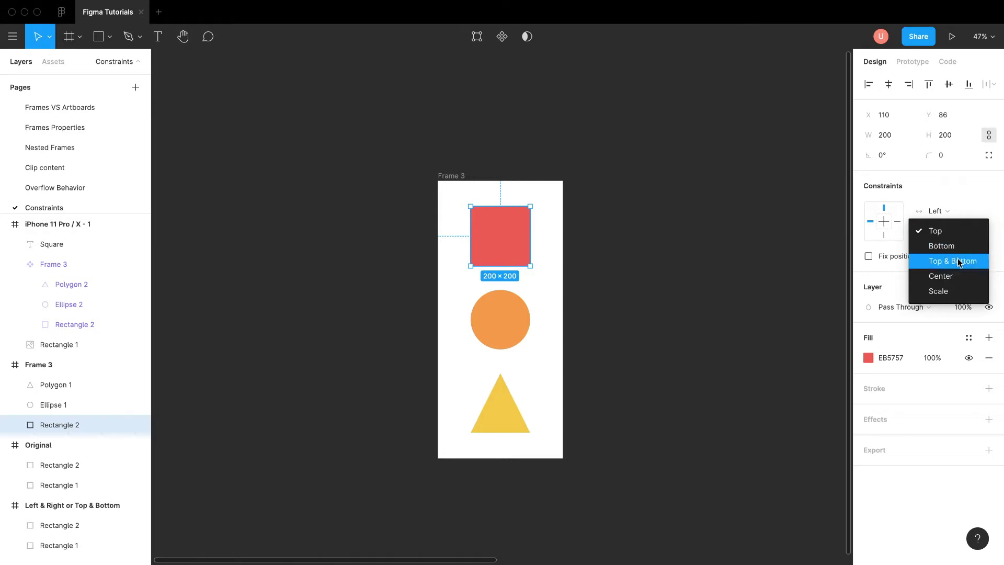
click(713, 274)
Step: Set the orange circle's vertical constraint to Center and the yellow triangle's vertical constraint to Bottom
click(492, 323)
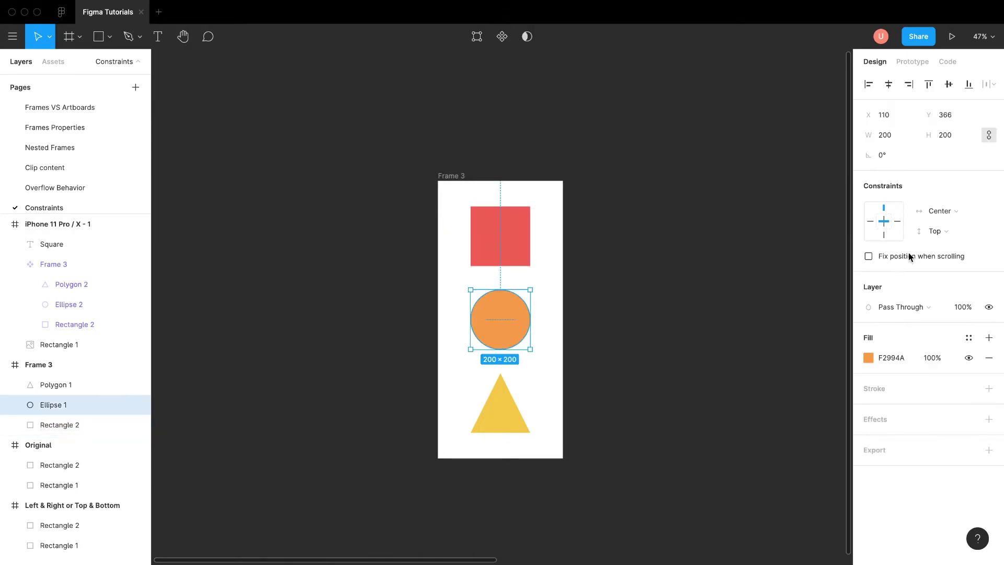
click(937, 229)
click(951, 281)
click(501, 393)
click(948, 233)
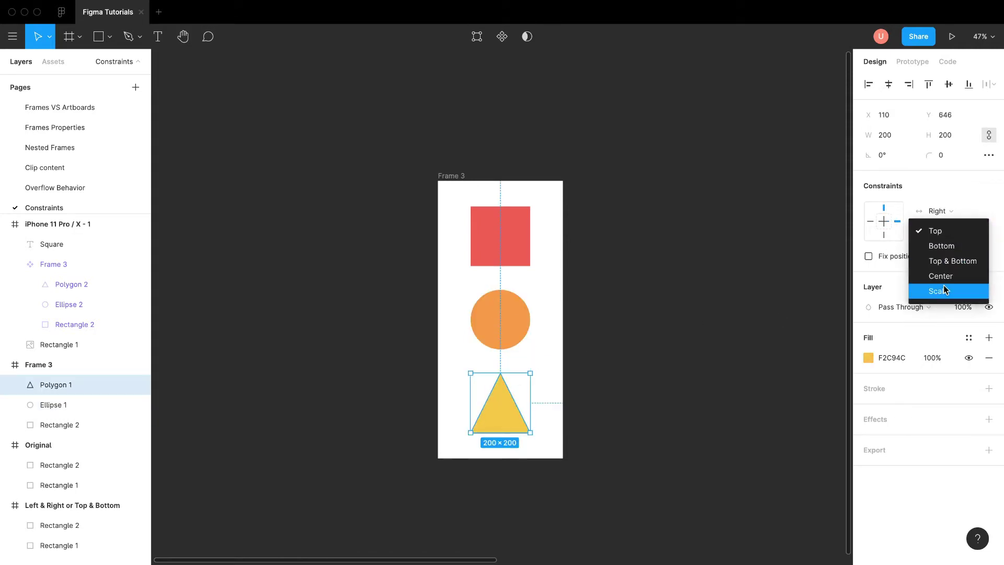
click(942, 249)
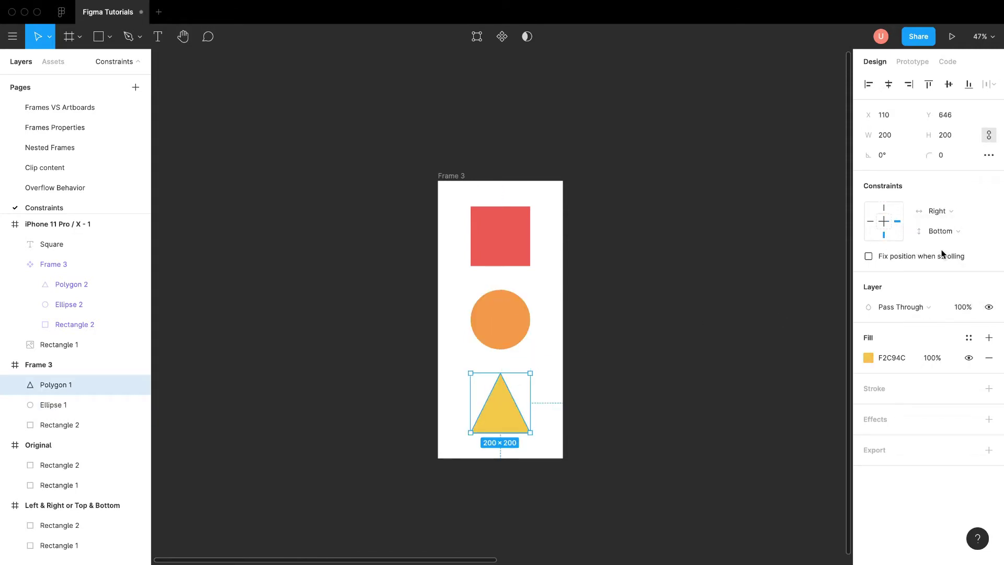
Step: Resize Frame 3 vertically from its bottom edge to a height of about 953 to test the vertical constraints
click(453, 176)
mouse_move(500, 461)
mouse_down()
mouse_move(500, 523)
mouse_move(502, 445)
mouse_move(503, 529)
mouse_move(502, 464)
mouse_up()
click(580, 451)
scroll(523, 314, down, 1)
click(454, 163)
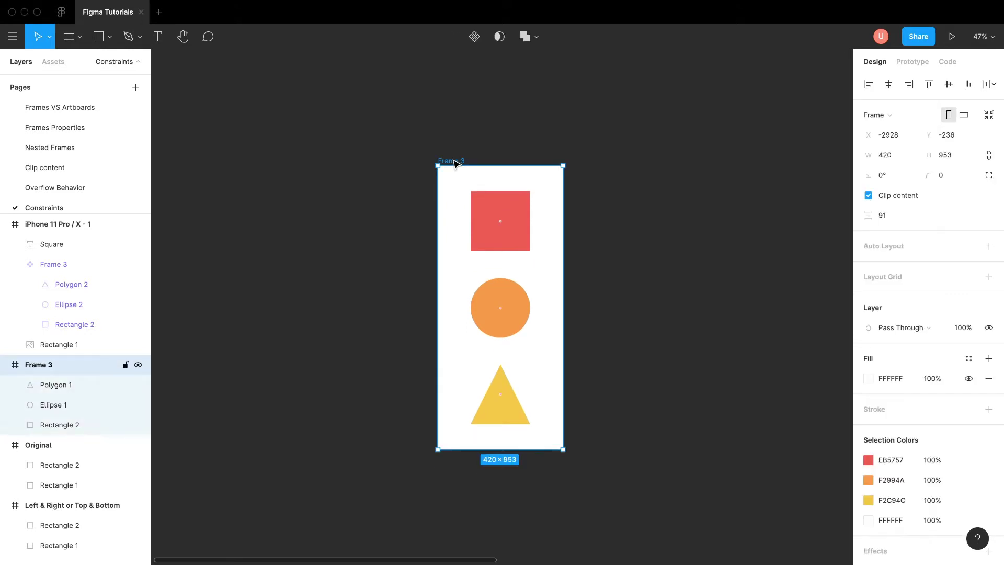
Step: Set the vertical constraint of all three shapes in Frame 3 to Center together
drag(633, 208, 469, 414)
click(884, 241)
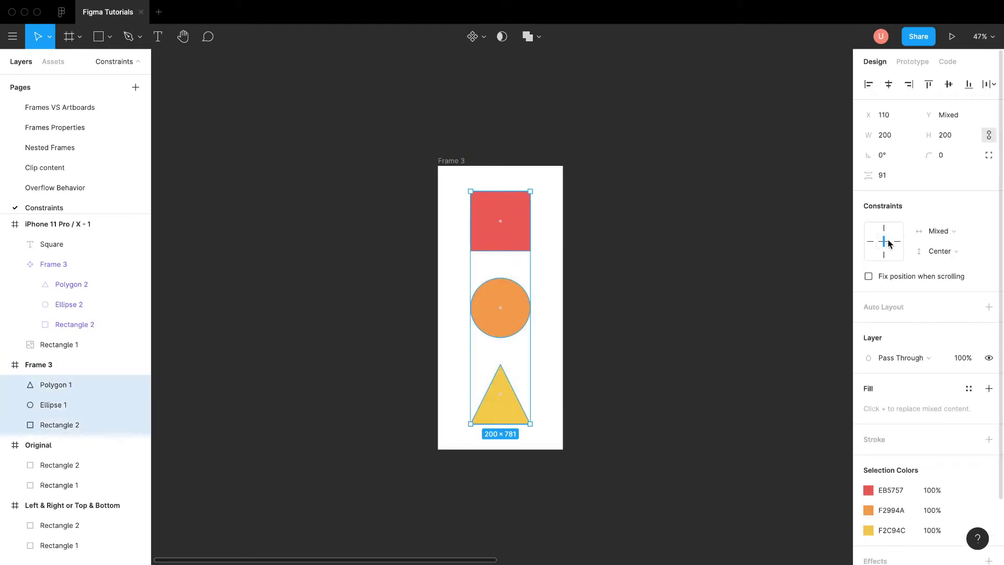
click(616, 260)
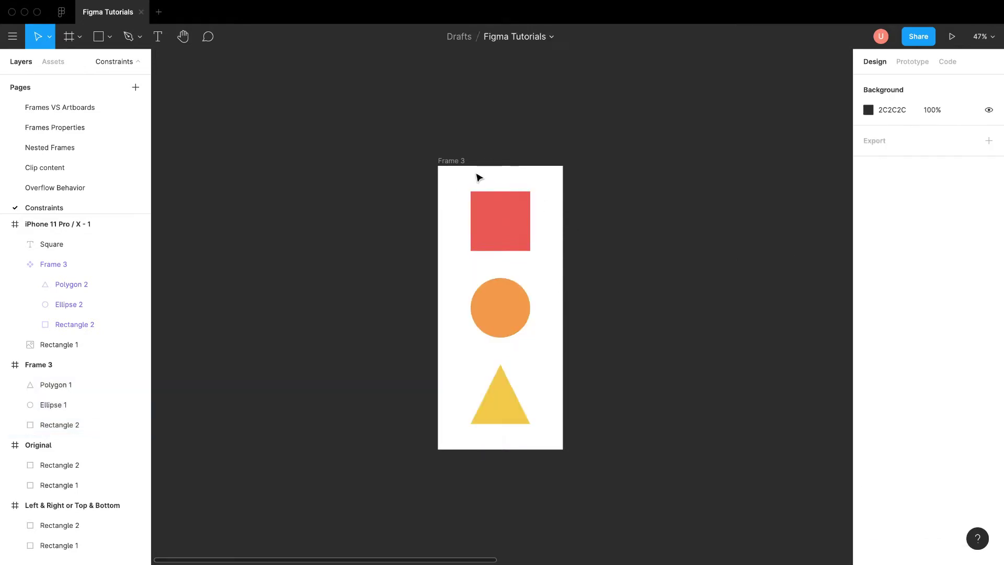
Step: Resize Frame 3 from its right edge, bottom edge and corner to test the centred shapes
click(461, 162)
mouse_move(564, 383)
mouse_down()
mouse_move(755, 383)
mouse_move(566, 384)
mouse_up()
mouse_move(507, 450)
mouse_down()
mouse_move(507, 518)
mouse_move(506, 445)
mouse_up()
drag(567, 445, 600, 444)
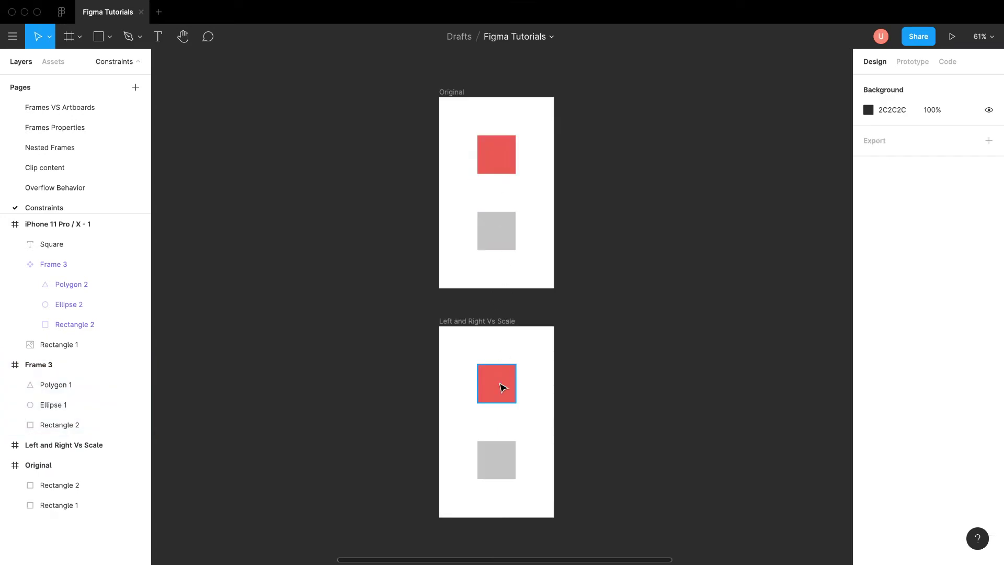
Step: Review the horizontal constraint options for the red square in the Left and Right Vs Scale frame
click(501, 386)
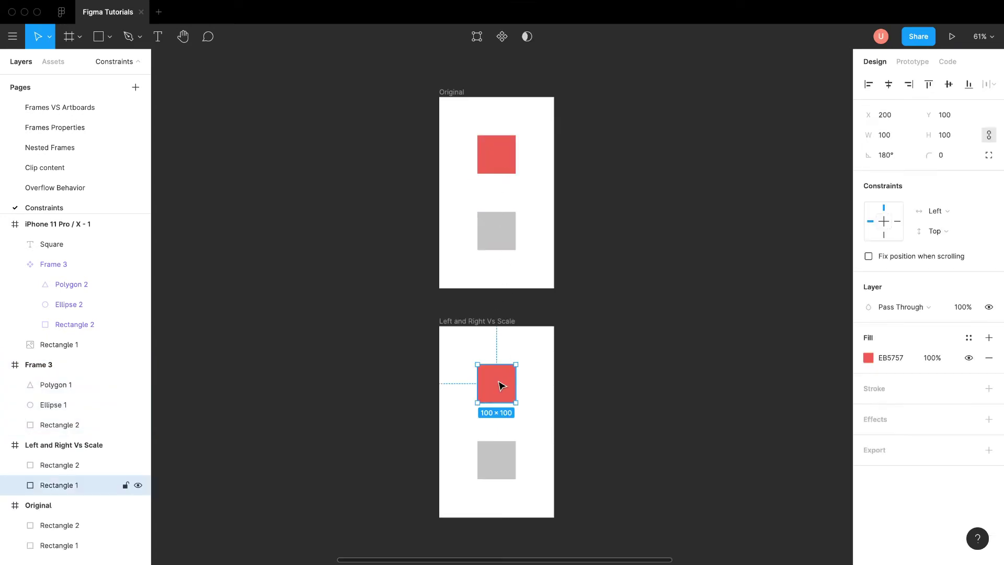
click(934, 211)
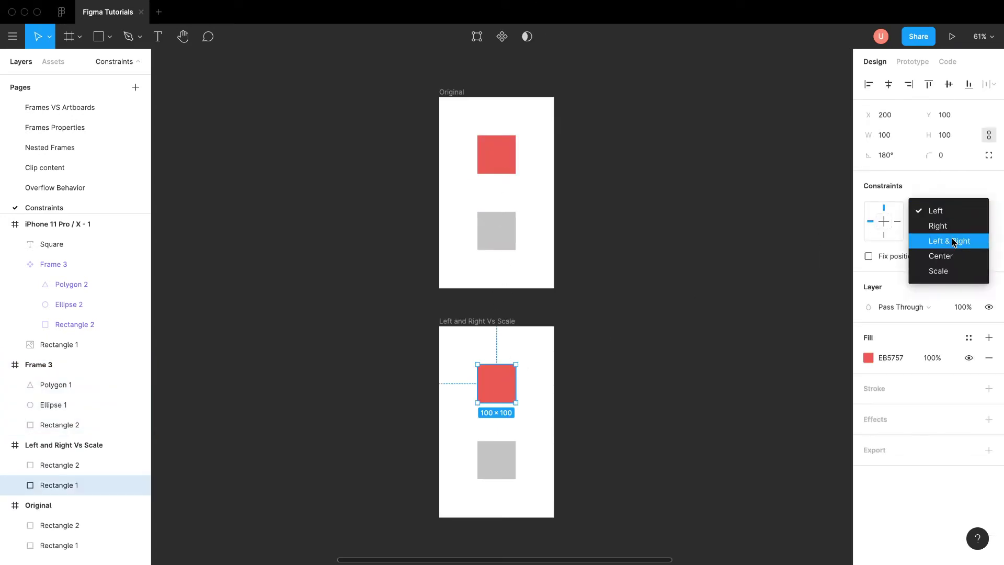
click(776, 286)
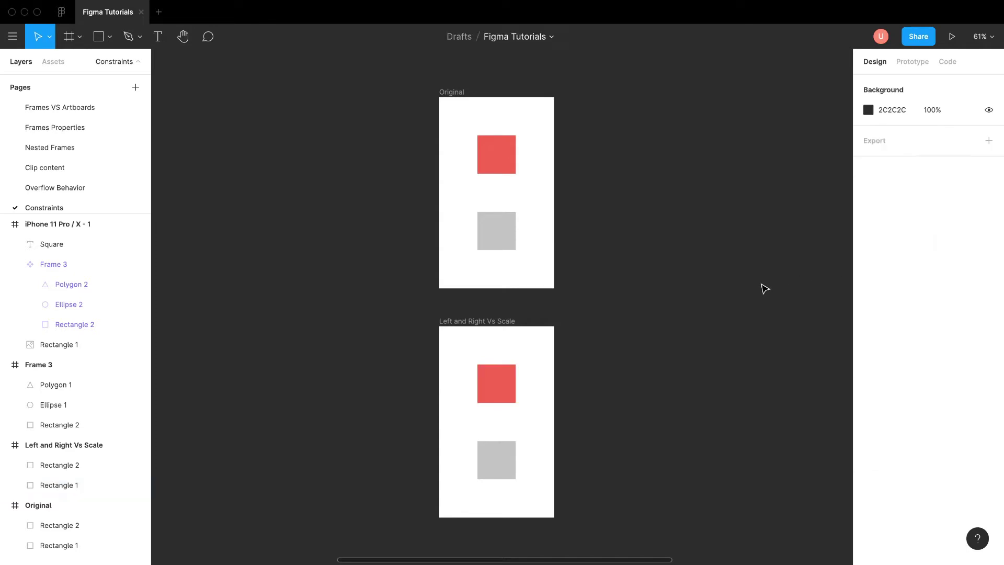
Step: Inspect the Left and Right Vs Scale frame's dimensions, the red square's distances to its edges, and the grey square's size
click(481, 322)
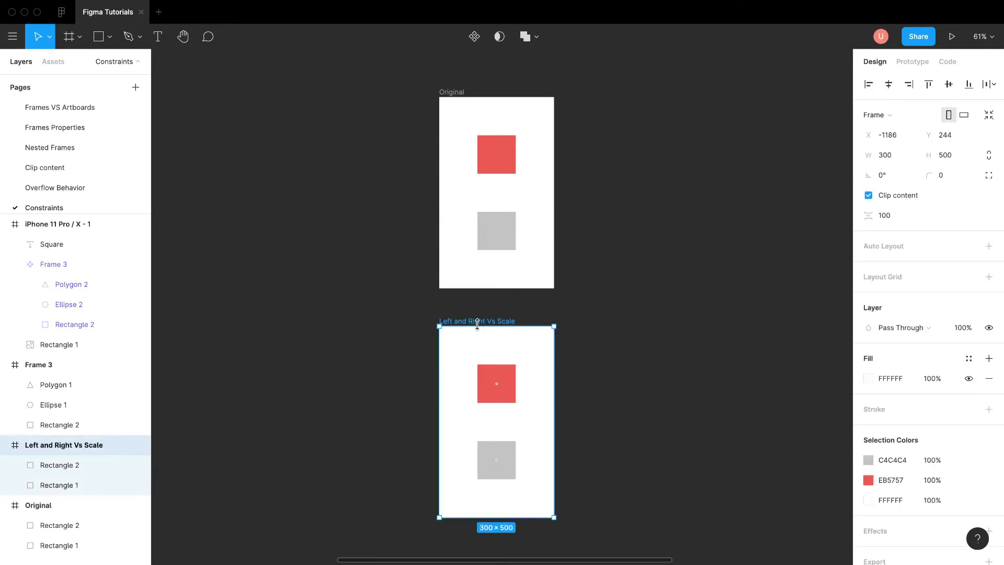
click(485, 369)
key(alt)
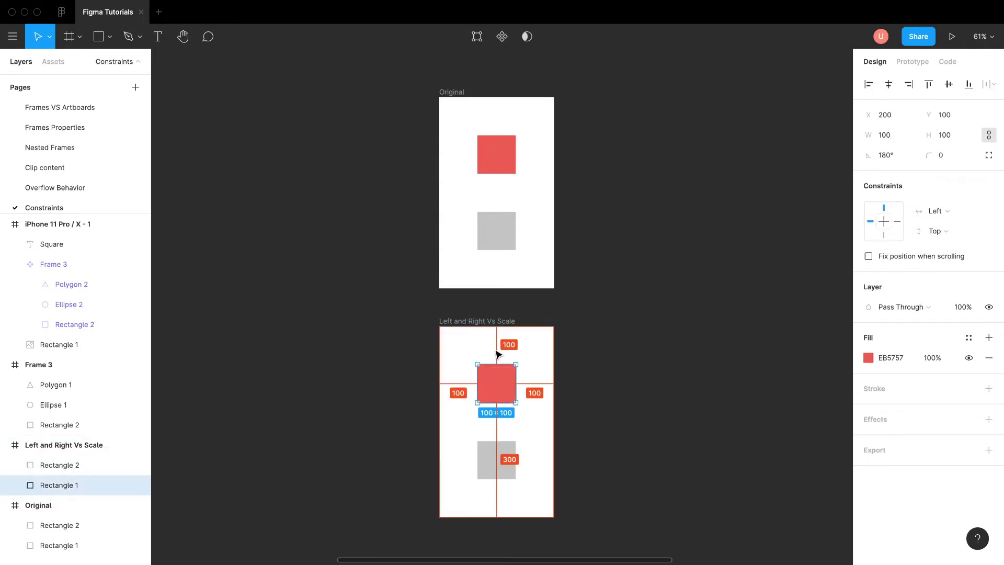
click(498, 462)
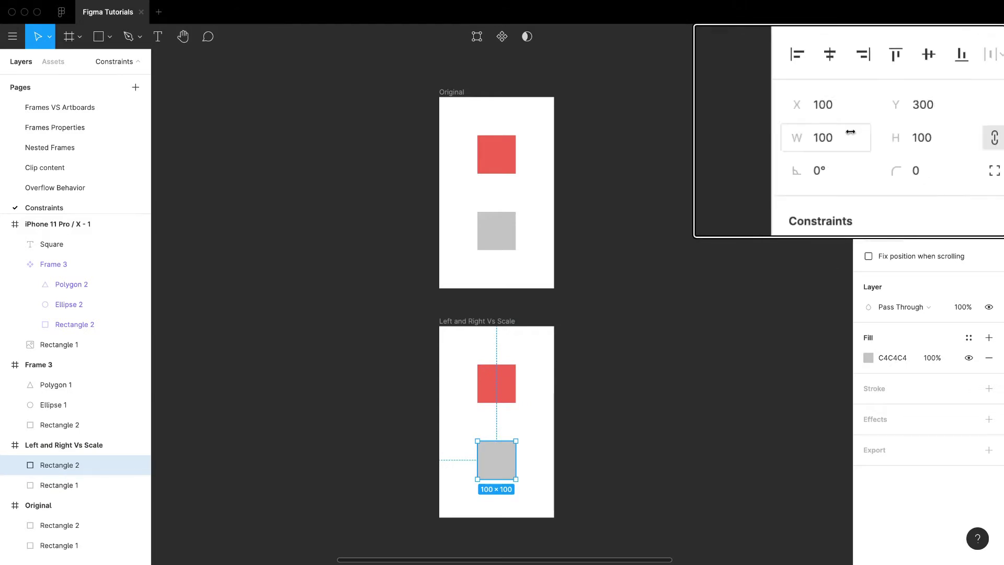
Step: In the Left and Right Vs Scale frame, set the red square's horizontal constraint to Left & Right and the grey square's to Scale
click(495, 385)
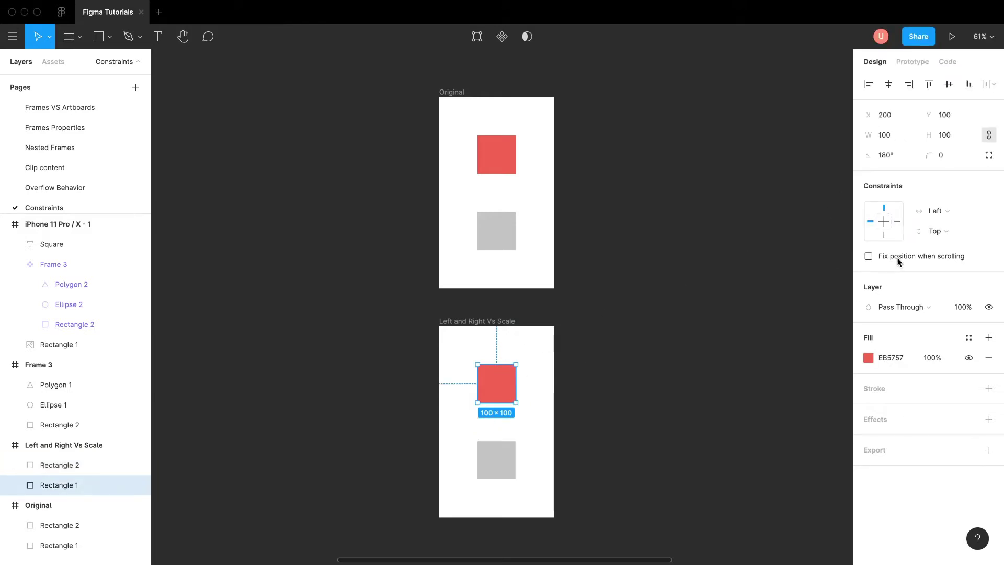
click(954, 212)
click(961, 240)
click(500, 464)
click(944, 215)
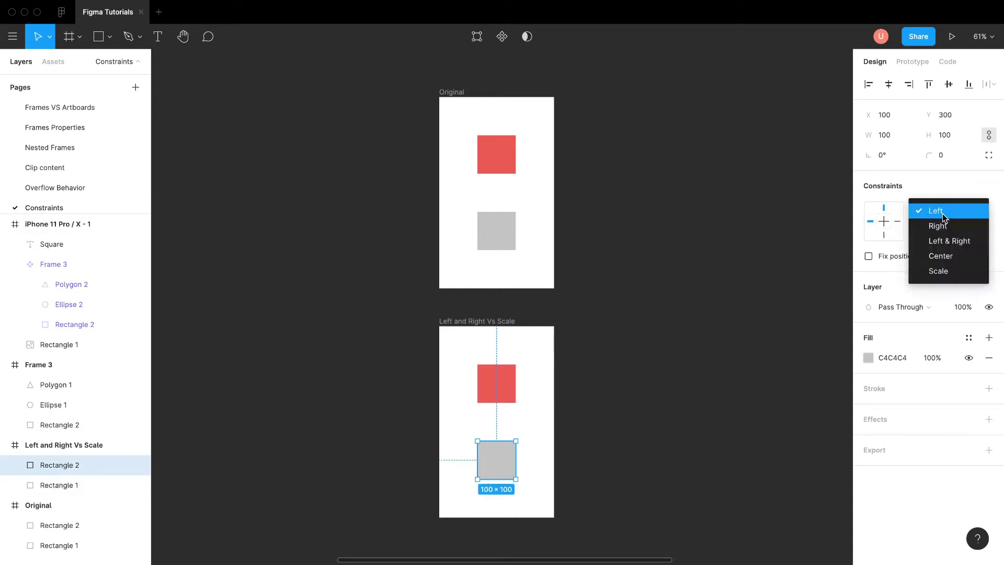
click(943, 272)
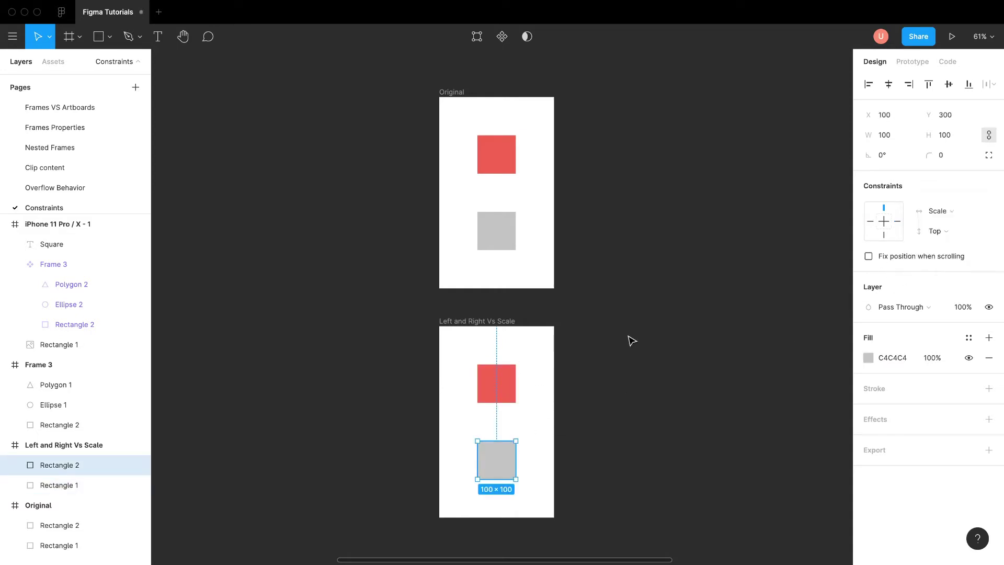
Step: Double the Left and Right Vs Scale frame's width to 600 by multiplying its current width by 2
click(492, 321)
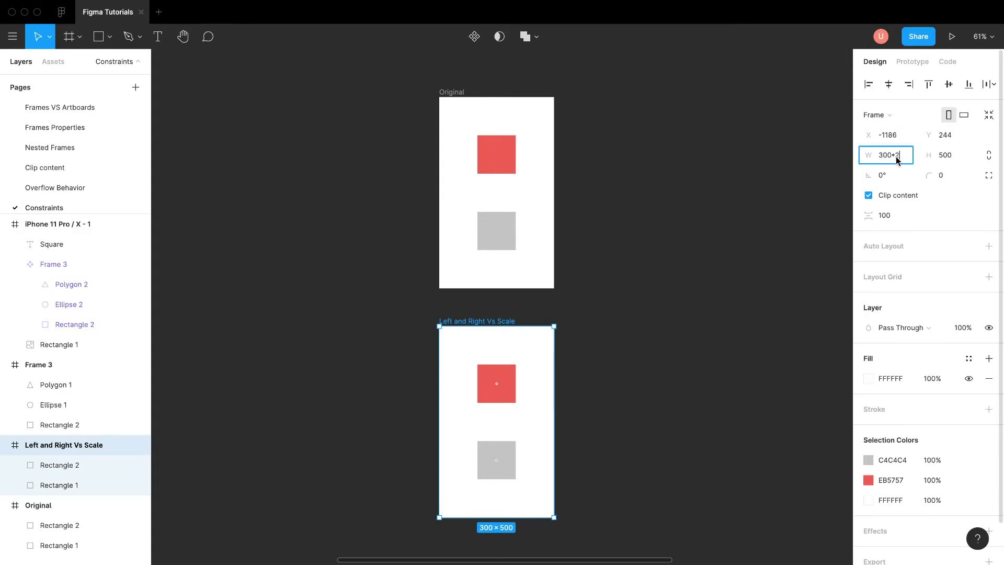
key(Return)
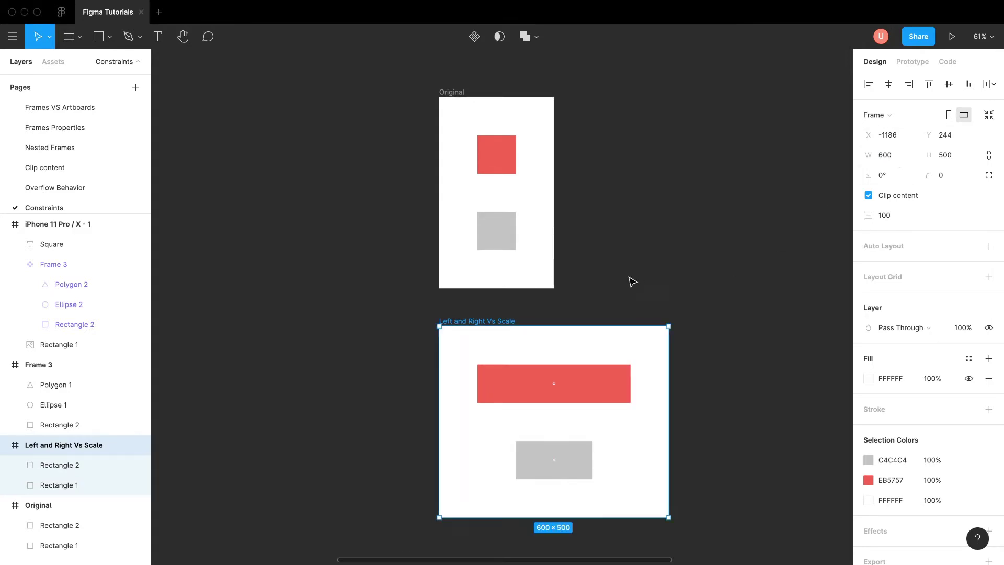
click(569, 307)
Step: Inspect the stretched red rectangle's distances to the frame edges, the grey rectangle's width, and the widened frame's dimensions
click(507, 381)
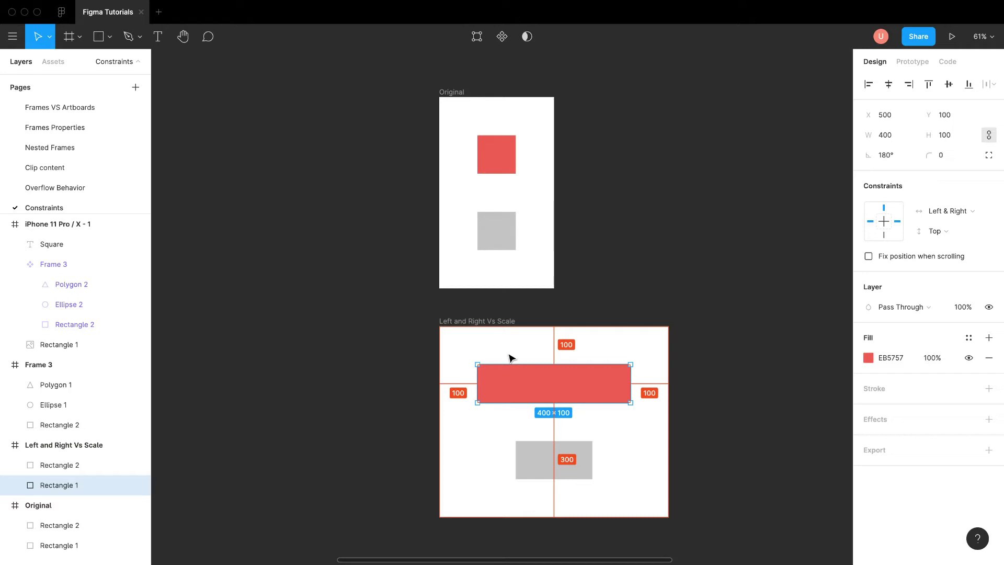
click(534, 447)
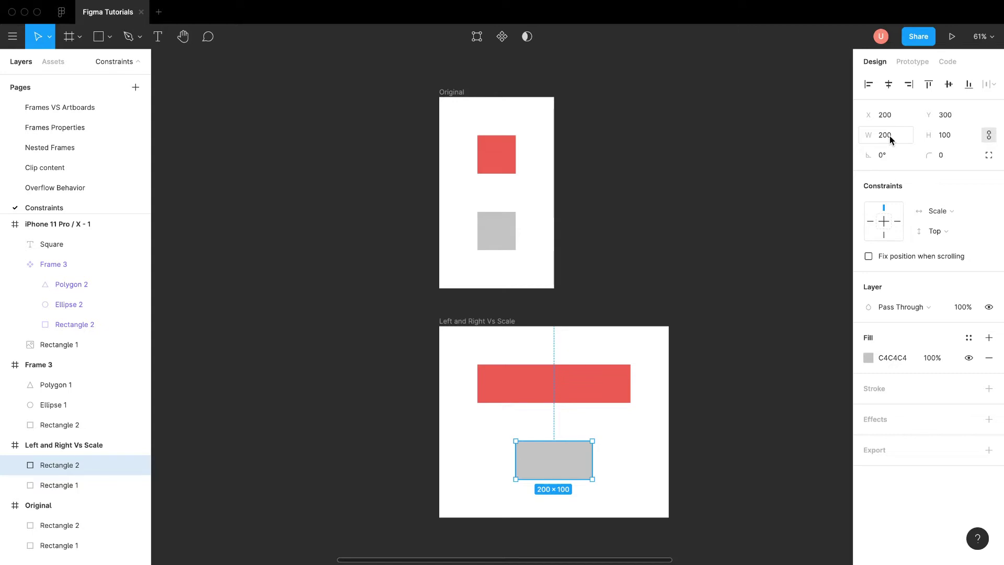
click(487, 322)
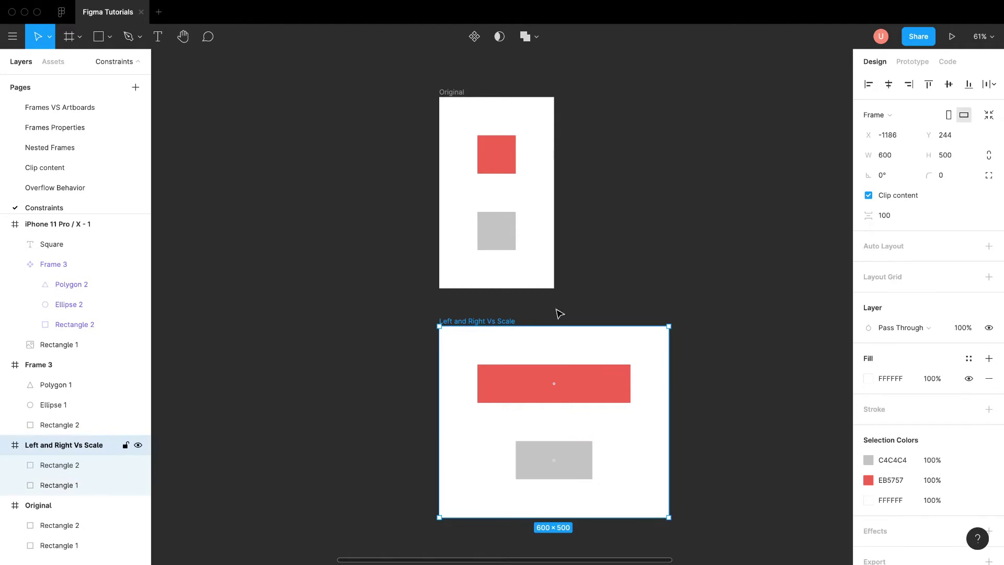
Step: Narrow the Left and Right Vs Scale frame to a width of 300 from its right edge
click(631, 294)
click(514, 321)
drag(669, 394, 551, 384)
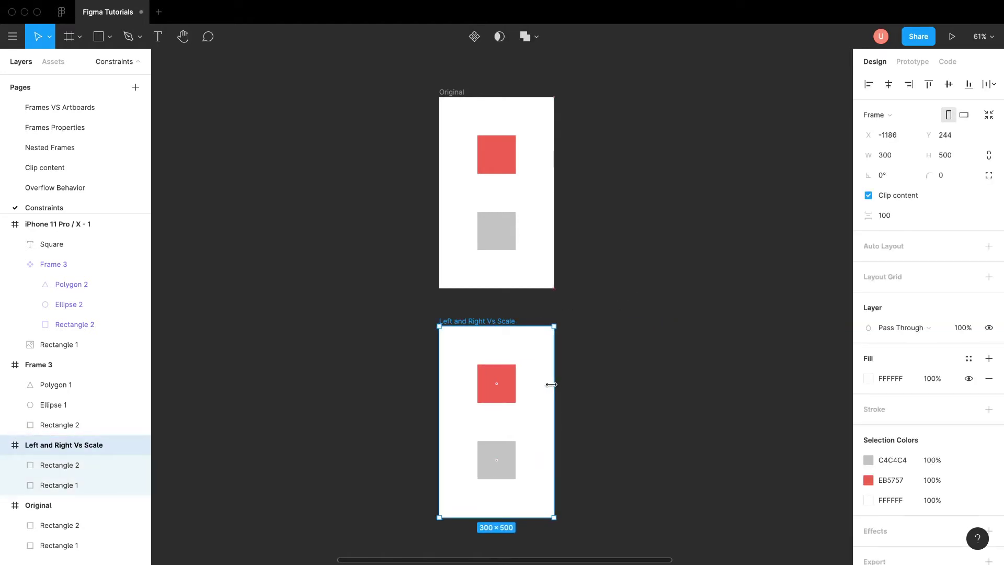
click(605, 384)
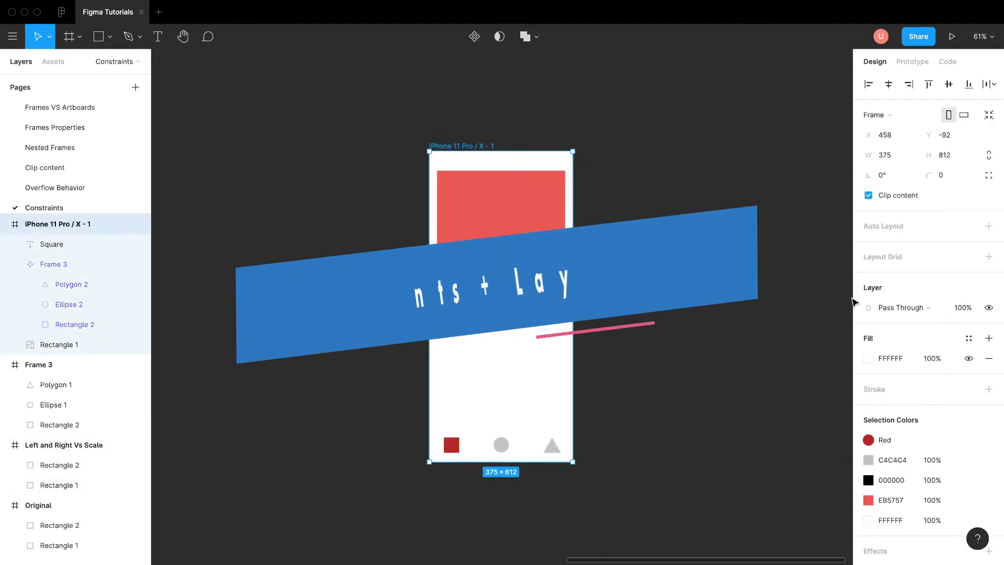
click(992, 258)
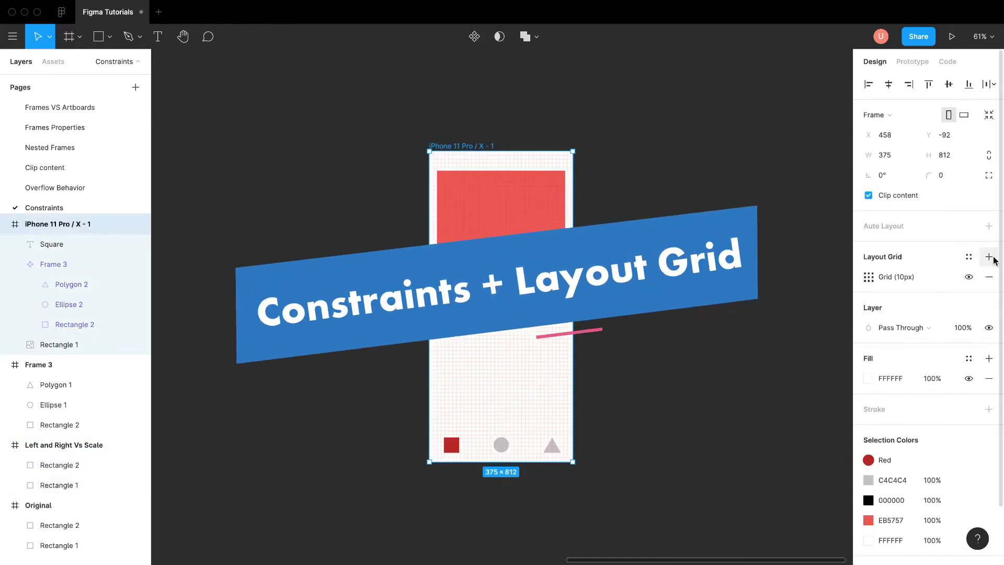
click(868, 277)
click(725, 280)
click(726, 293)
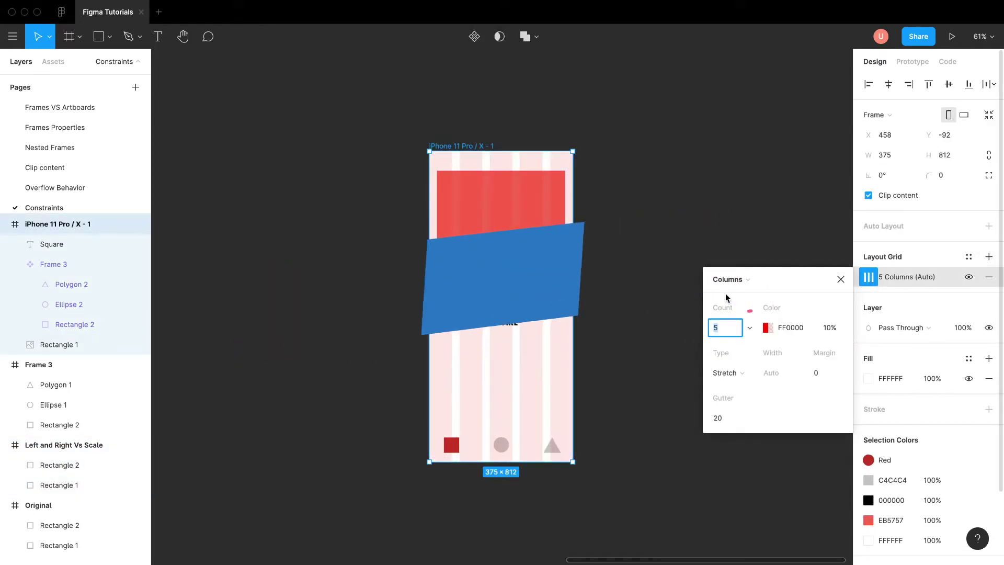
click(991, 276)
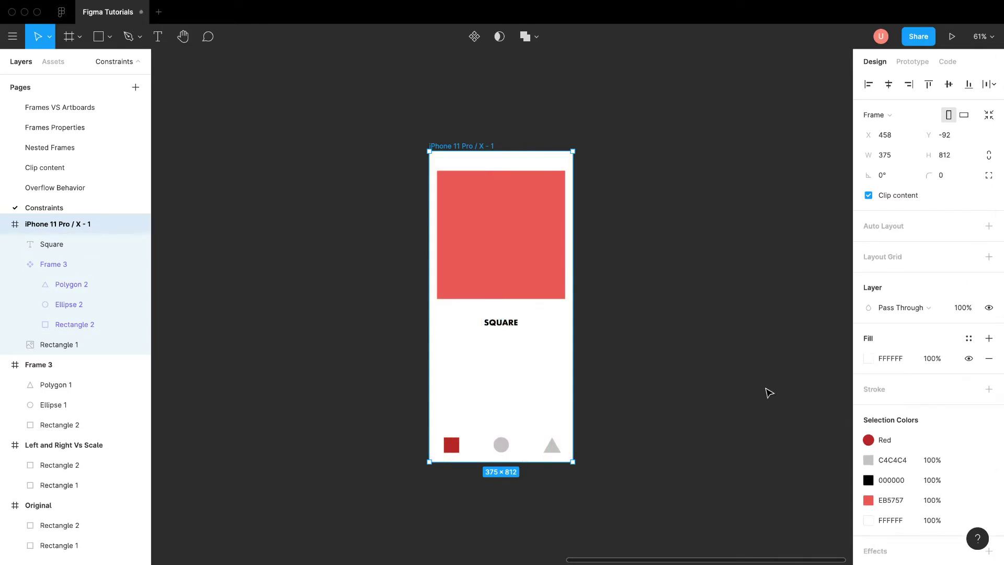
Step: Add a layout grid to the Frame 3 icon bar inside the iPhone 11 Pro / X - 1 frame
click(487, 452)
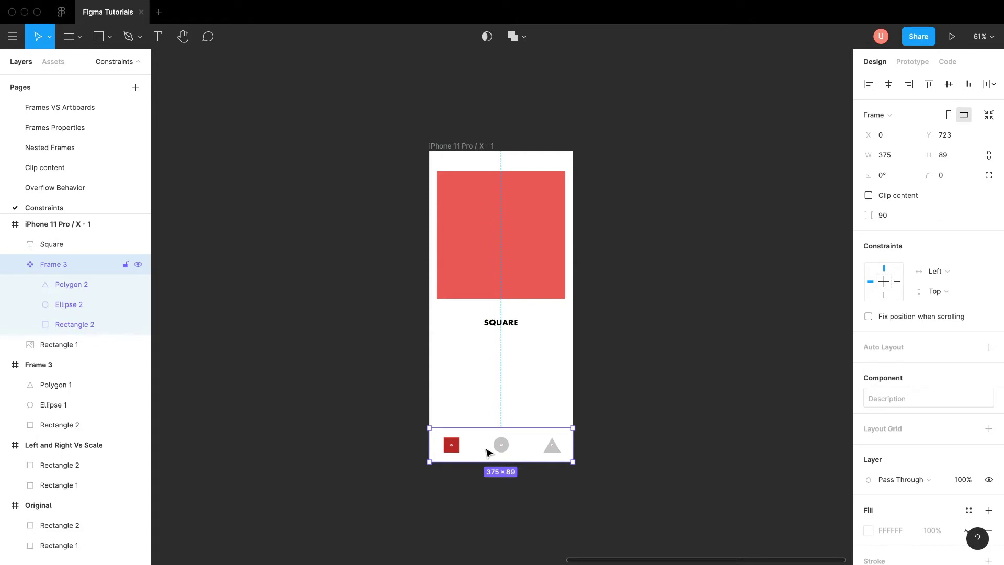
click(989, 428)
click(869, 449)
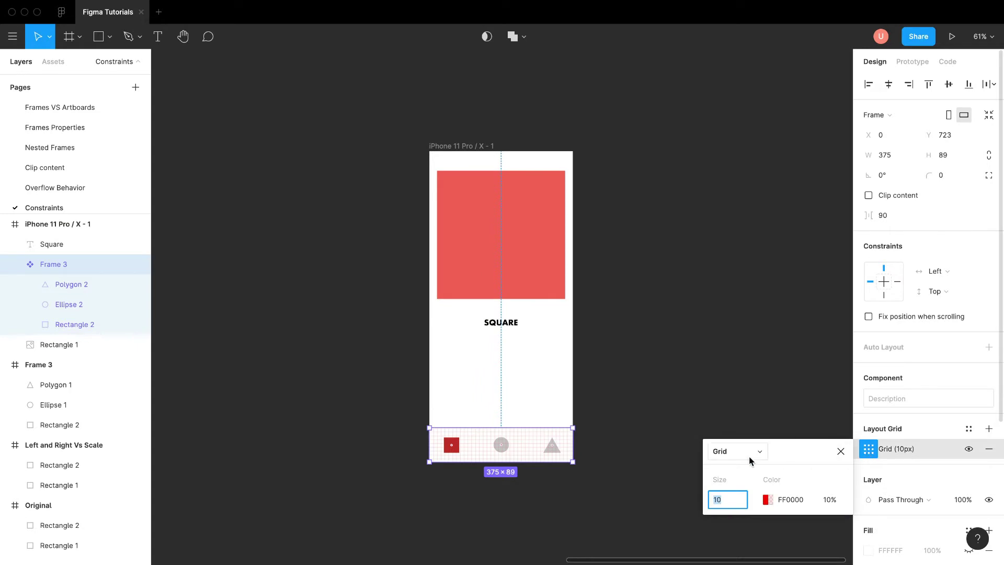
click(643, 434)
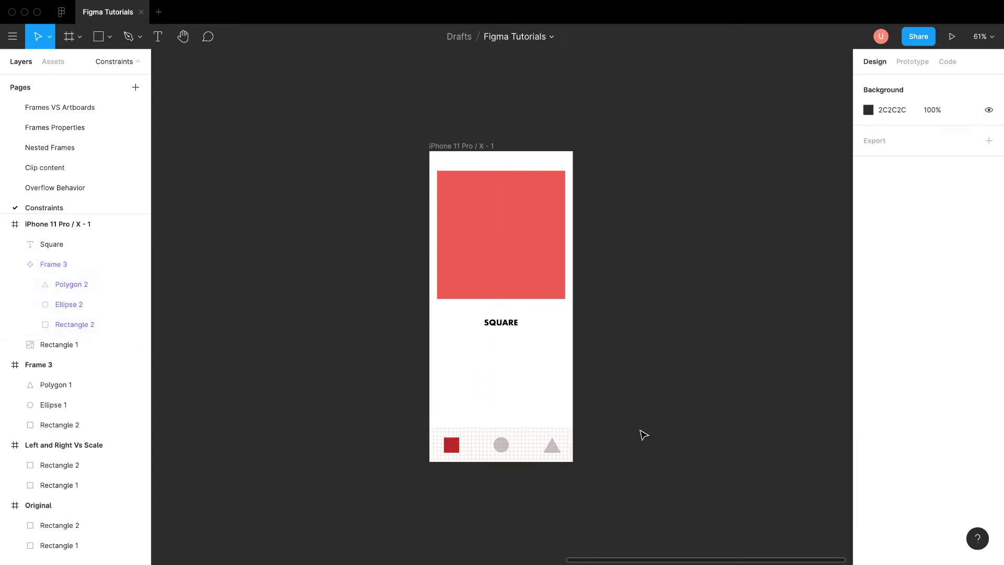
Step: Change the icon bar's layout grid to Columns with a count of 3 and the Stretch type
click(552, 449)
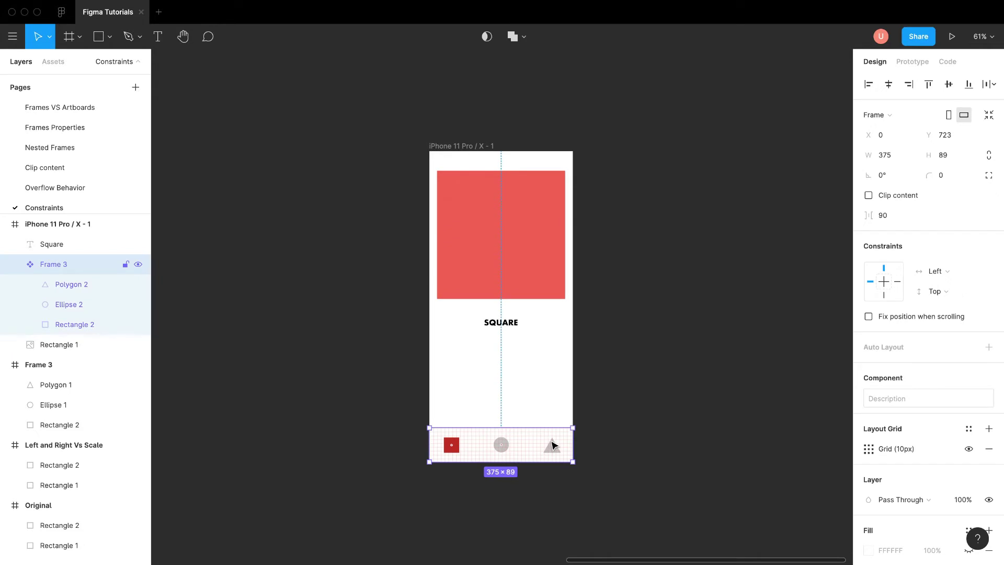
click(868, 449)
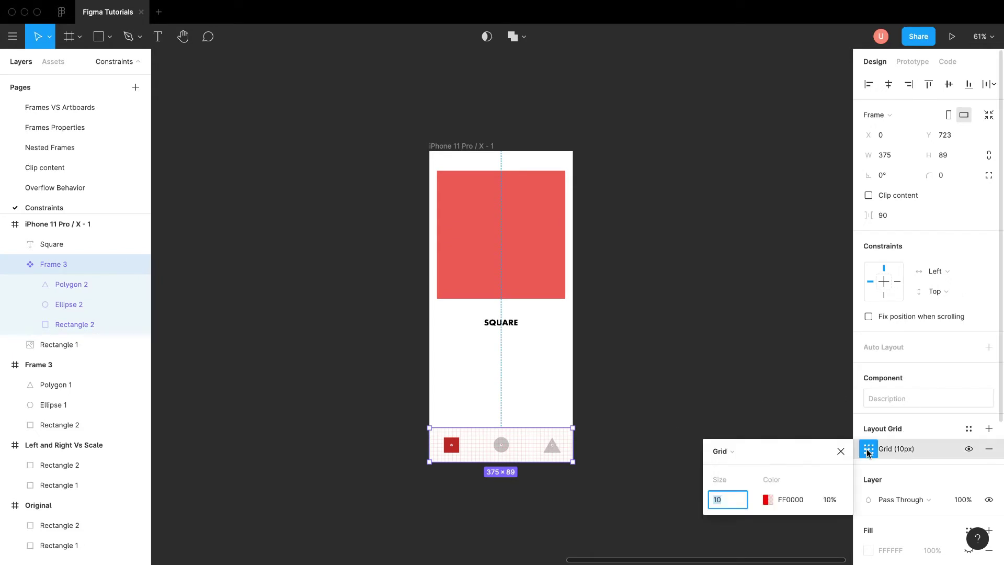
click(724, 461)
click(725, 466)
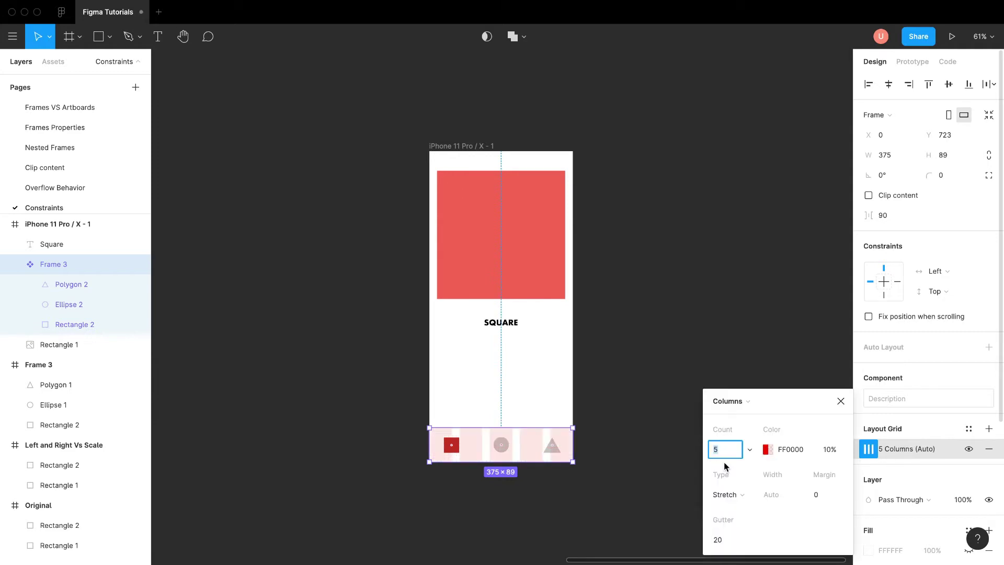
text(3)
key(Return)
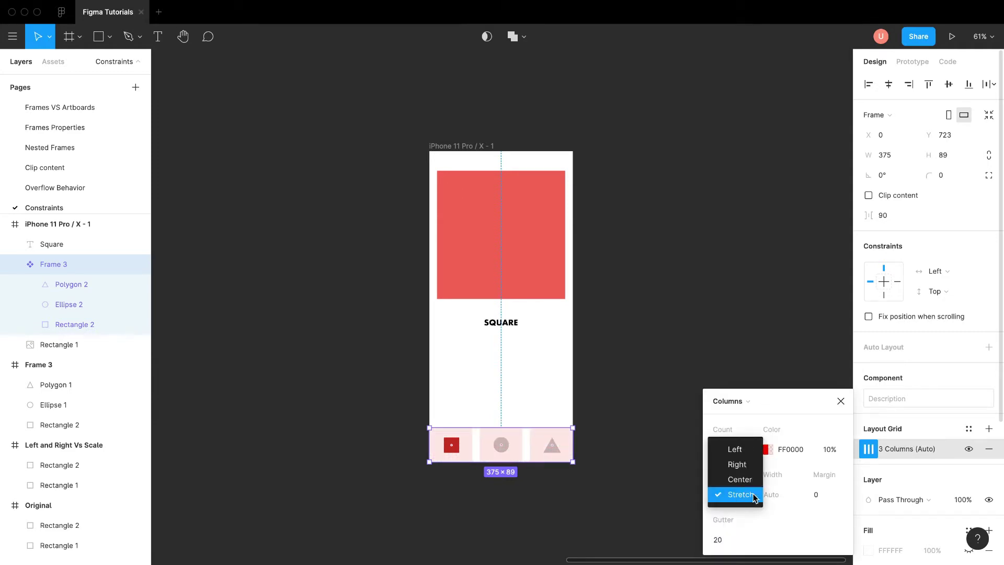
click(754, 501)
click(645, 467)
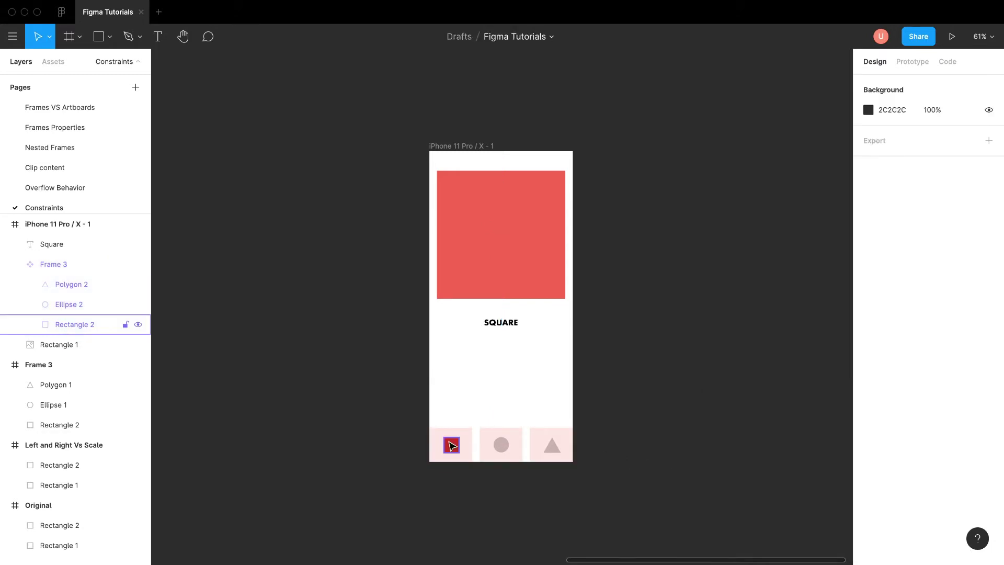
Step: Set the horizontal constraint of the square, circle and triangle in the icon bar to Left
click(452, 445)
shift+click(502, 444)
shift+click(552, 446)
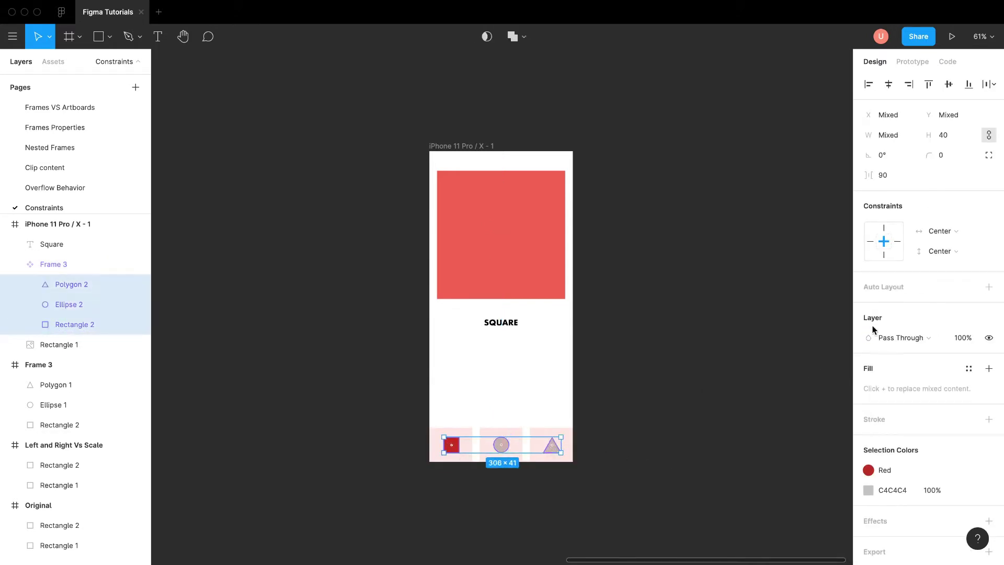
click(872, 241)
click(748, 283)
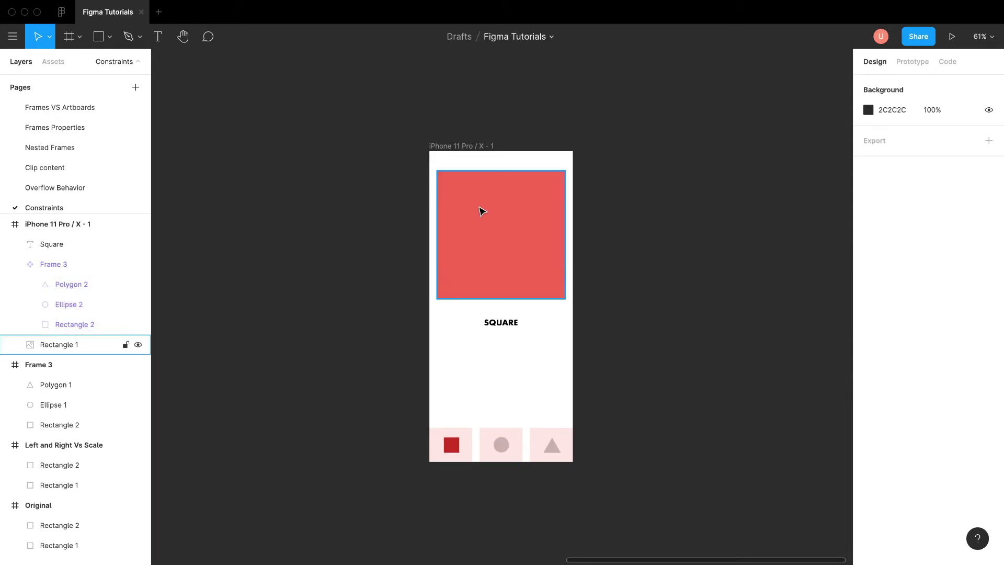
Step: Set the icon bar's horizontal constraint to Scale and test it by resizing the iPhone 11 Pro / X - 1 frame from its left edge
click(509, 434)
click(940, 269)
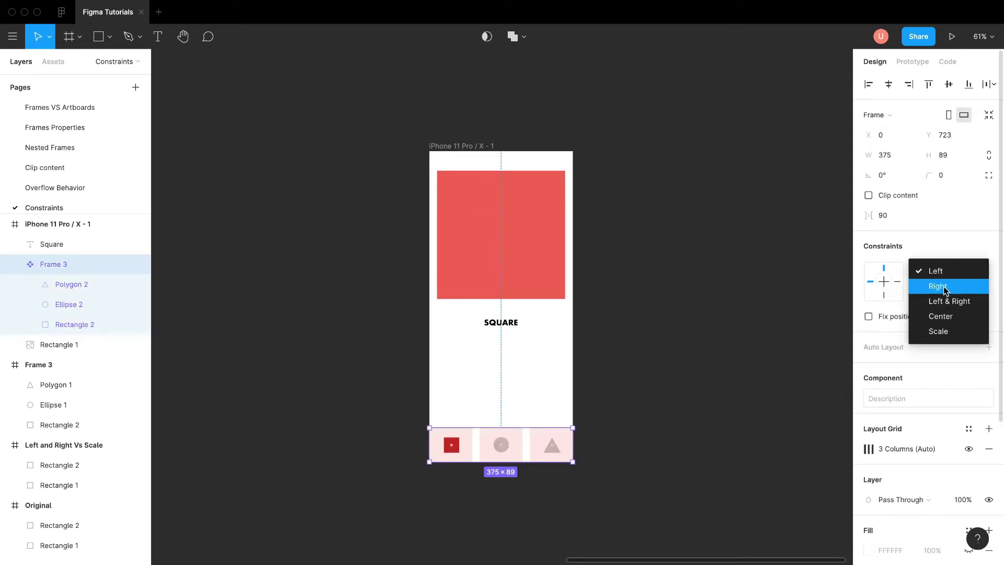
click(939, 331)
key(Escape)
click(444, 147)
drag(428, 322, 429, 347)
Step: Set the horizontal constraint of the bar's square, circle and triangle to Center and test it by resizing the iPhone frame
double_click(451, 446)
shift+click(501, 447)
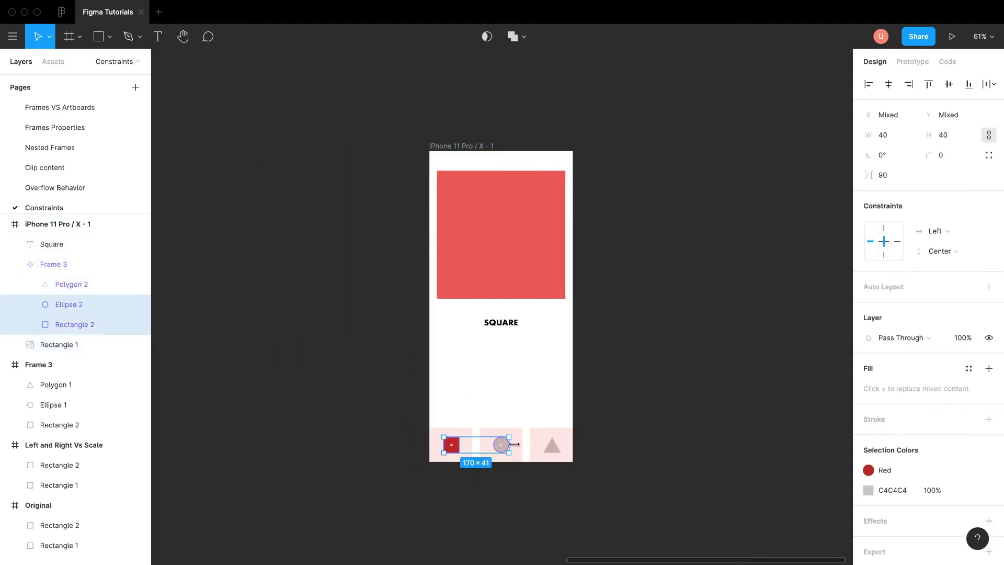
shift+click(552, 446)
click(937, 231)
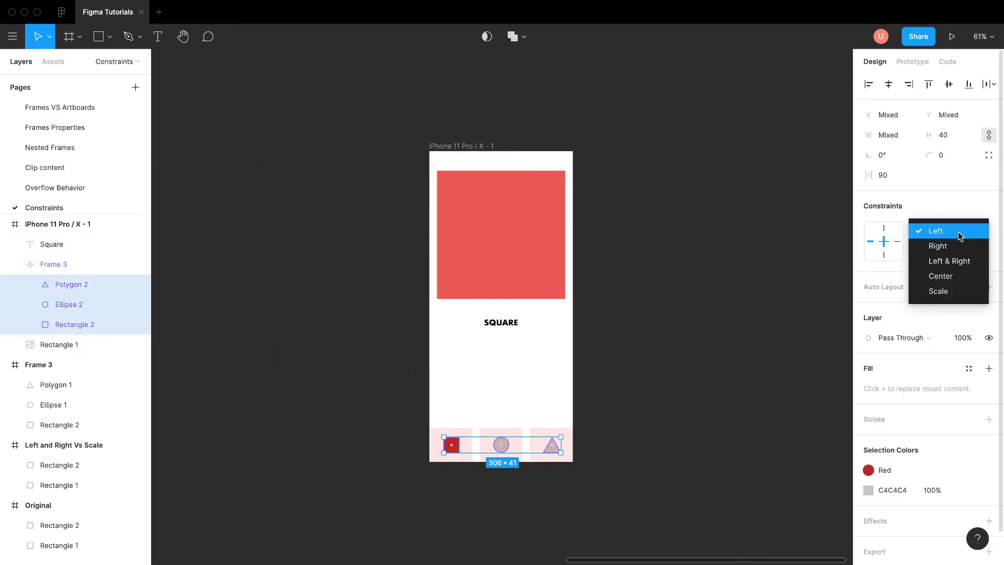
click(952, 275)
click(618, 291)
click(471, 146)
mouse_move(423, 302)
mouse_down()
mouse_move(284, 297)
mouse_move(446, 307)
mouse_move(287, 307)
mouse_move(424, 308)
mouse_up()
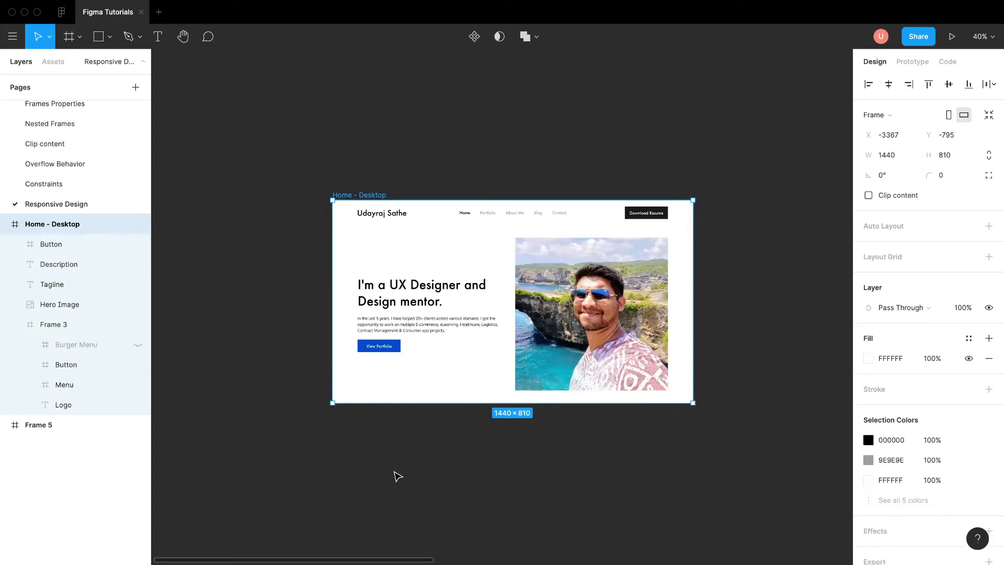
Step: Try resizing the Home - Desktop frame from its lower-right corner to check how its contents respond
click(451, 455)
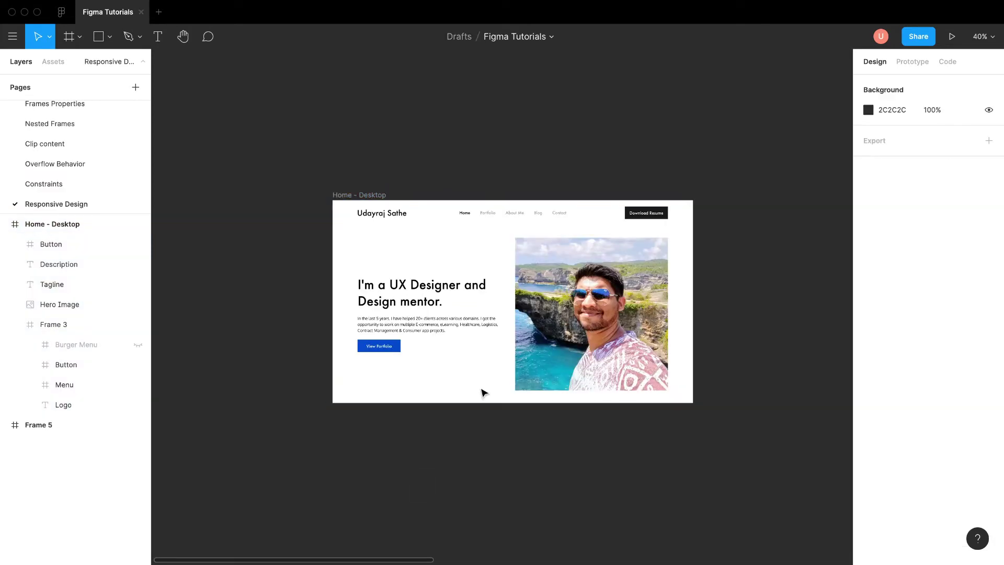
click(375, 195)
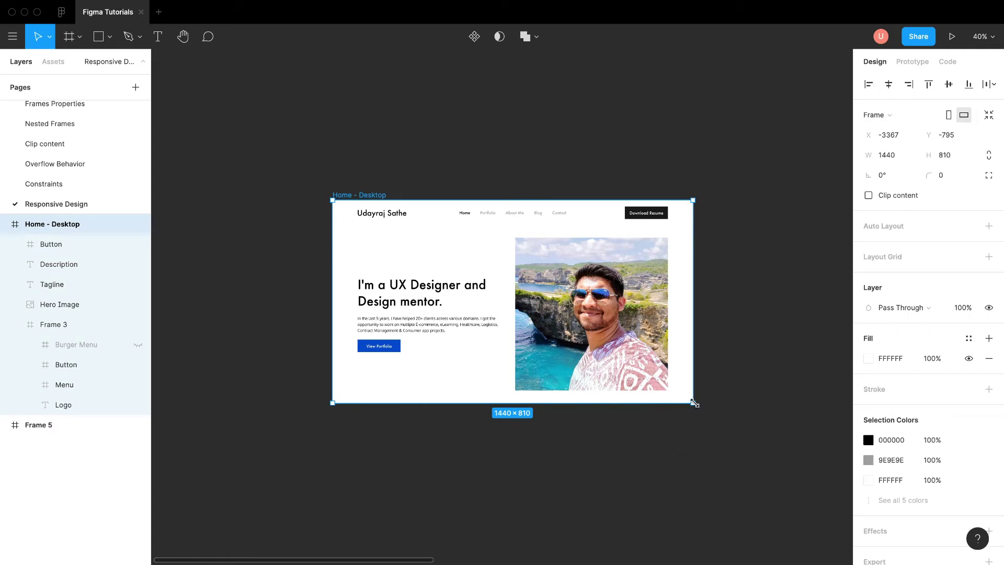
drag(695, 403, 711, 417)
click(712, 457)
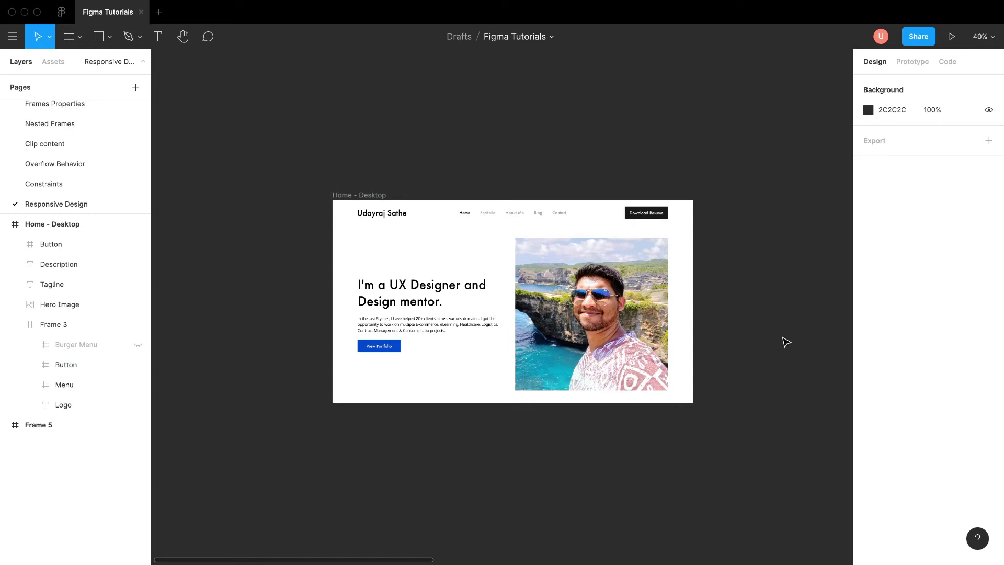
Step: Add a layout grid of 12 columns to the Home - Desktop frame
click(355, 195)
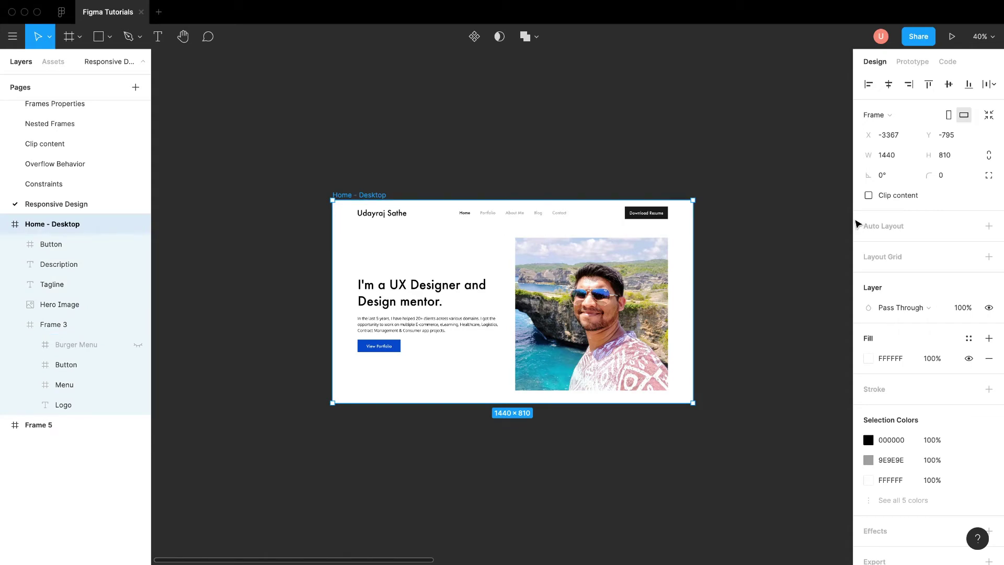
click(988, 256)
click(869, 277)
click(725, 279)
click(737, 293)
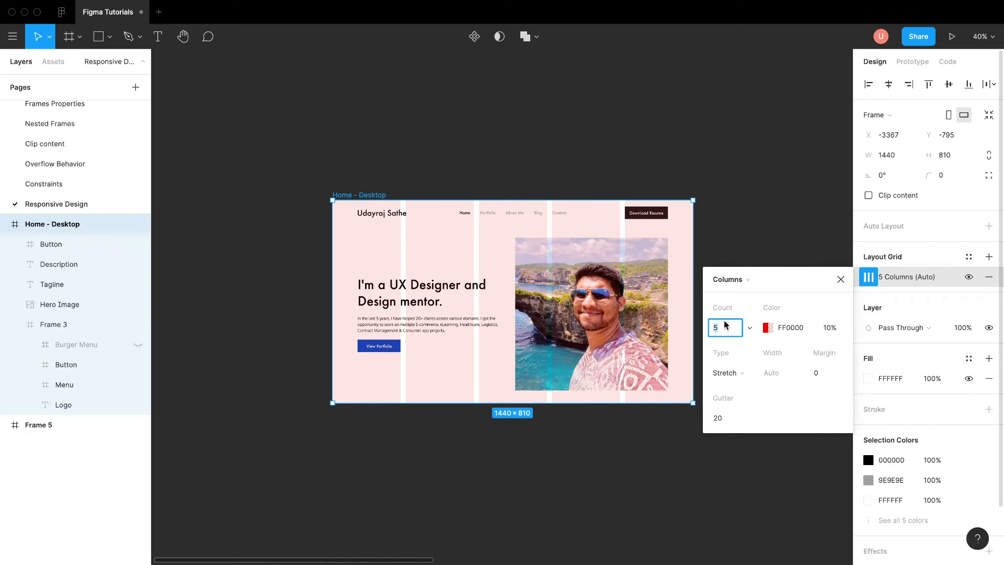
key(Return)
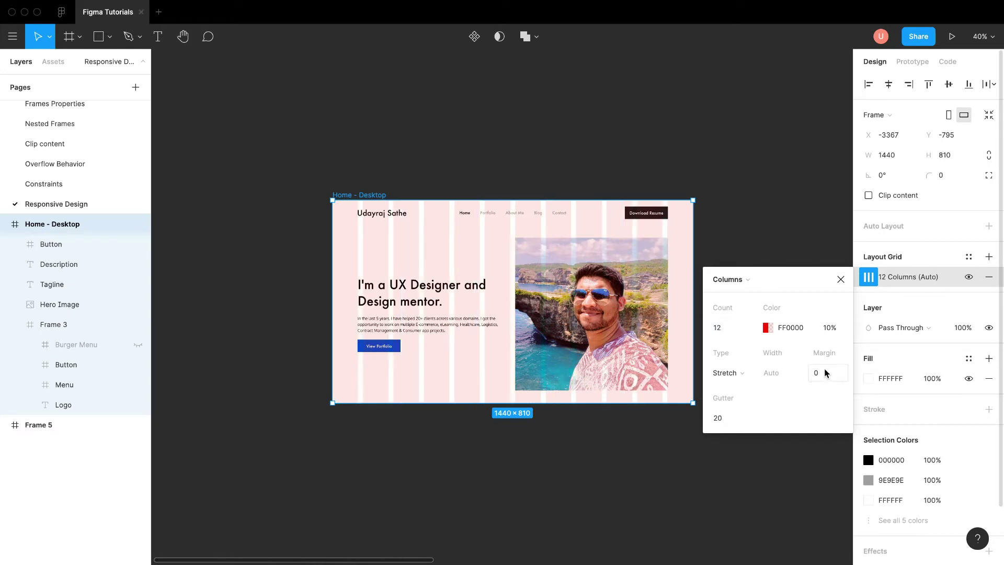
Step: Set the margin of the Home - Desktop column grid to 100 and close the grid settings
click(825, 368)
text(100)
key(Return)
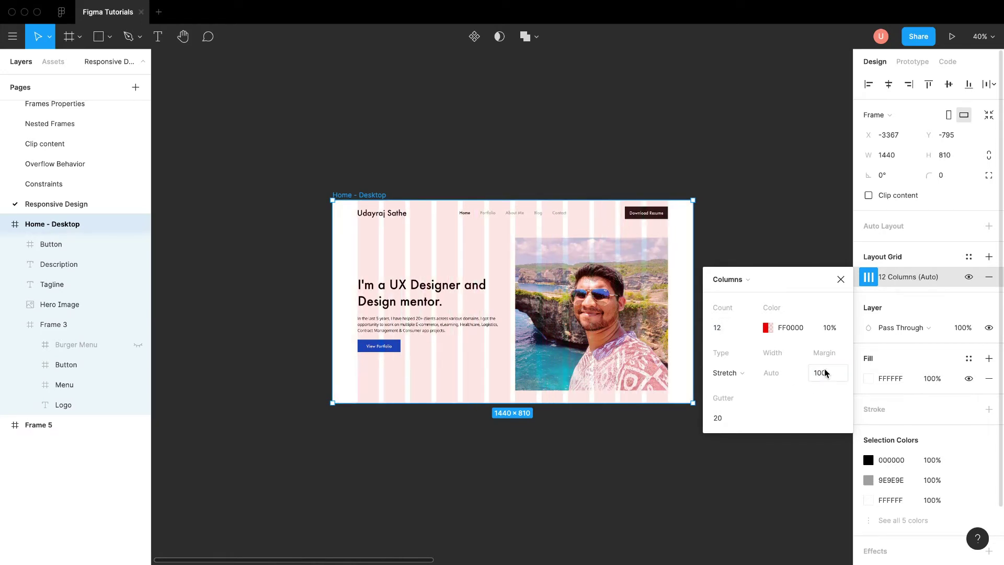
click(839, 280)
click(755, 269)
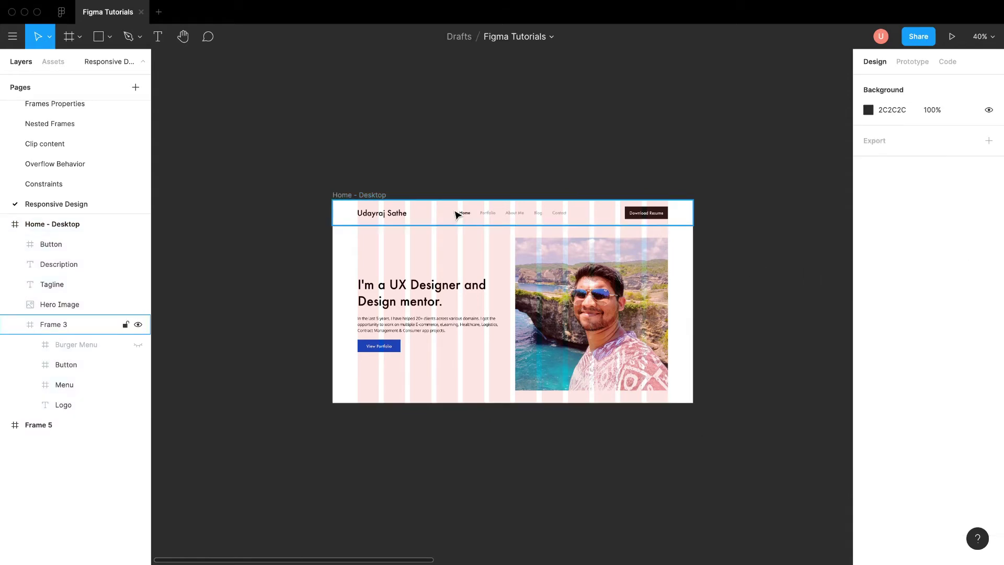
Step: Set the vertical constraint of the Logo text in the header frame to Center
click(457, 215)
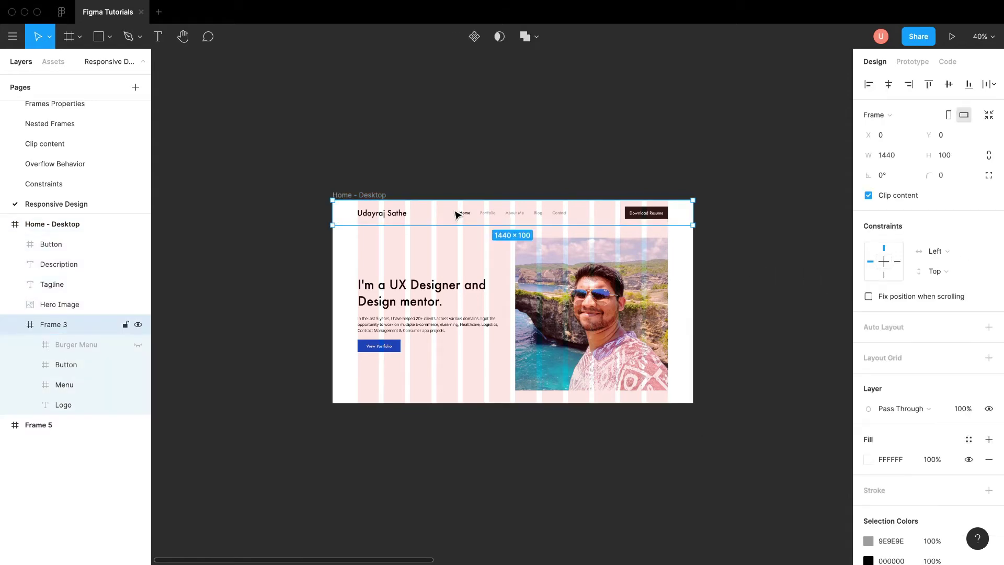
double_click(399, 214)
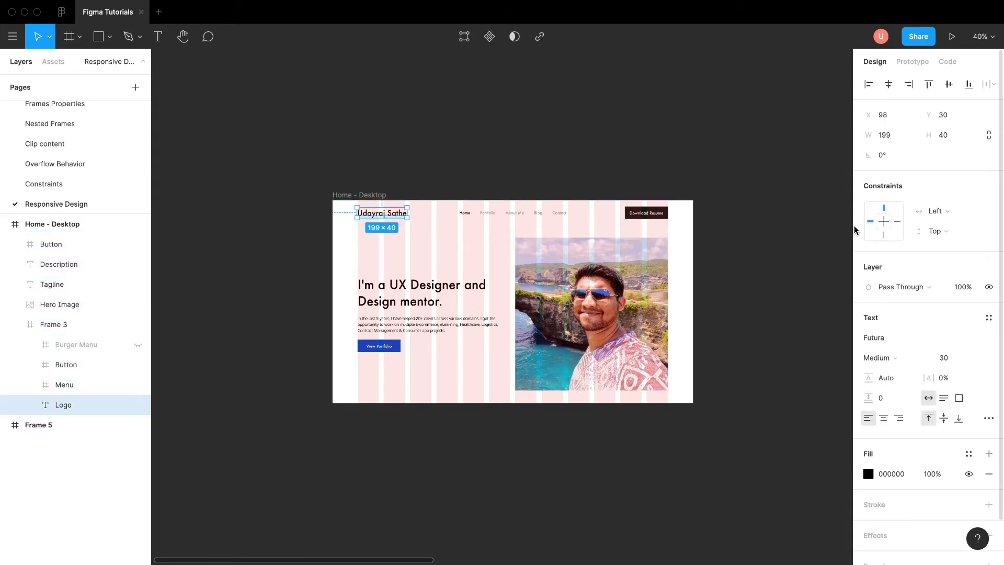
click(939, 231)
click(941, 274)
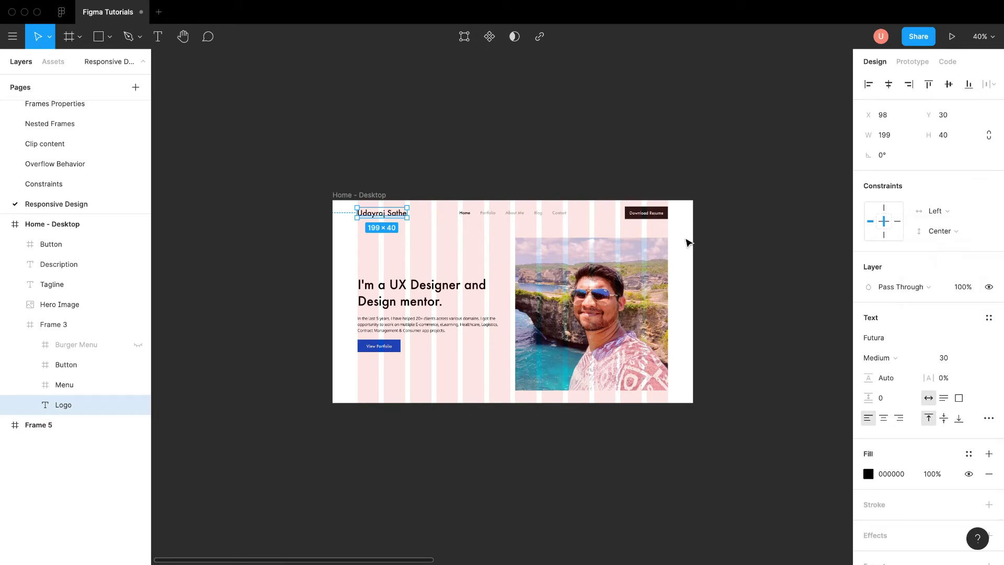
Step: Set both the horizontal and vertical constraints of the header's Menu frame to Center
click(514, 215)
click(932, 271)
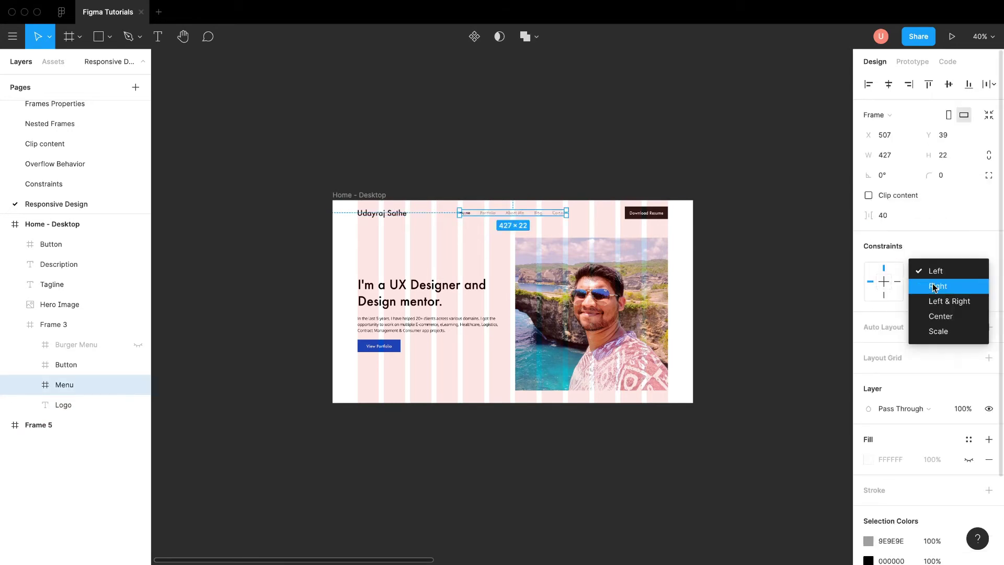
click(941, 316)
click(940, 291)
click(941, 334)
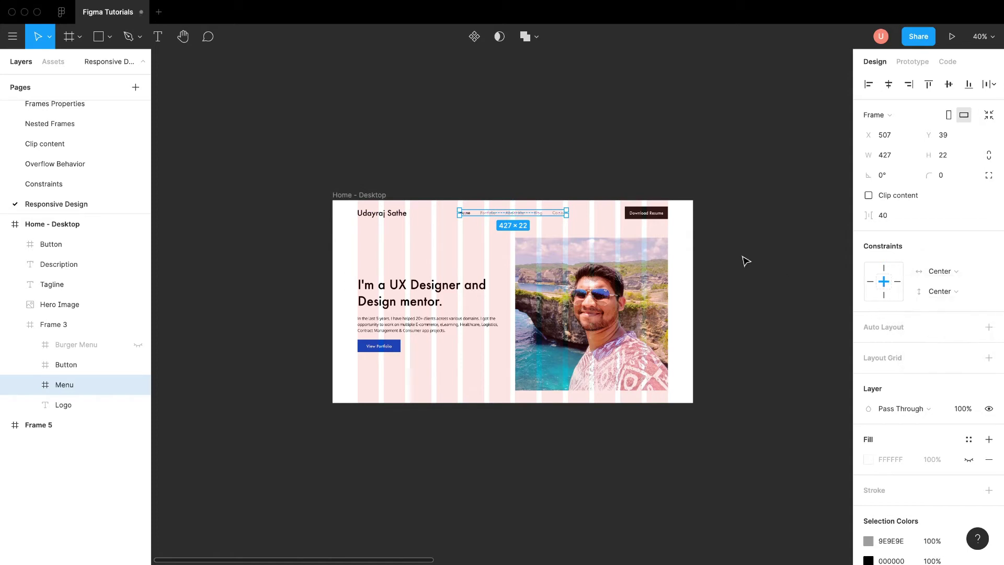
Step: Set the Download Resume button's horizontal constraint to Right and its vertical constraint to Center
click(657, 215)
click(898, 261)
click(938, 271)
click(947, 315)
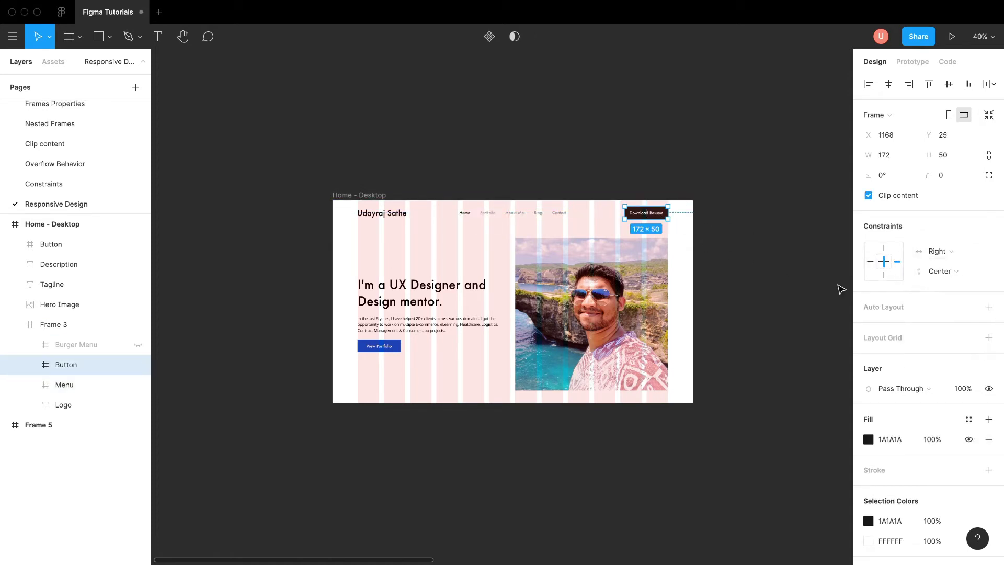
click(700, 217)
Step: Set the header frame's horizontal constraint to Scale, then select the Home - Desktop frame
click(690, 213)
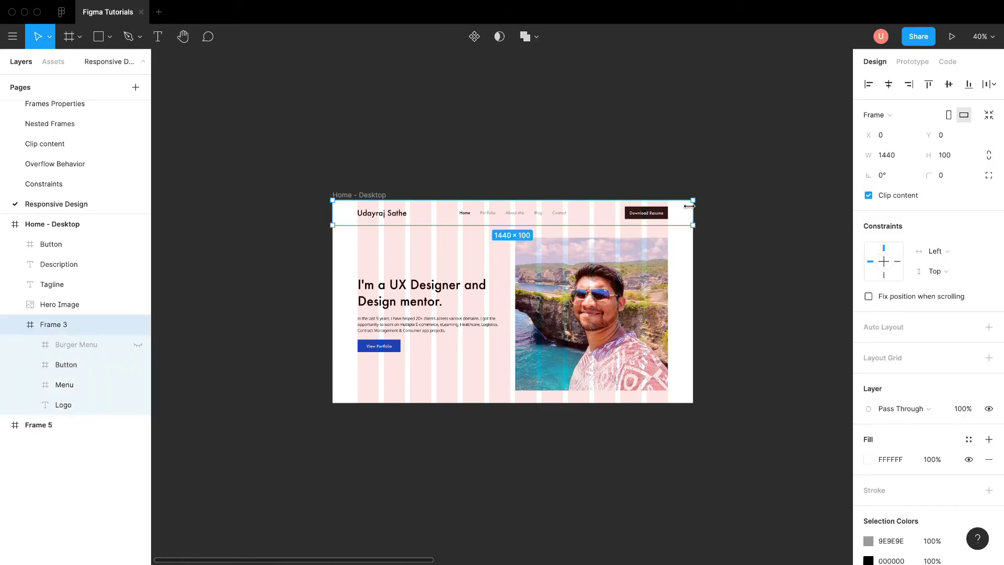
click(939, 251)
click(947, 311)
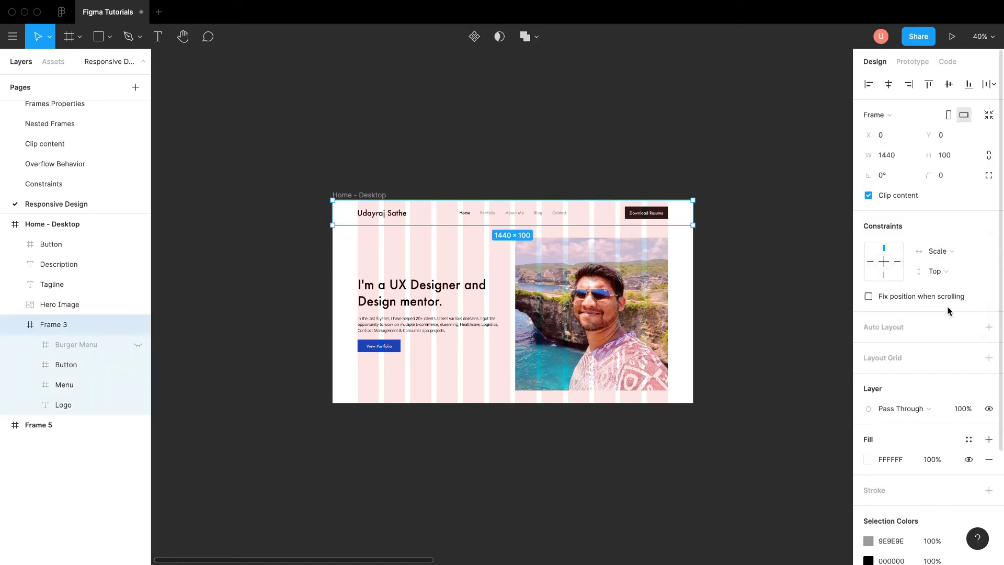
click(755, 231)
click(380, 199)
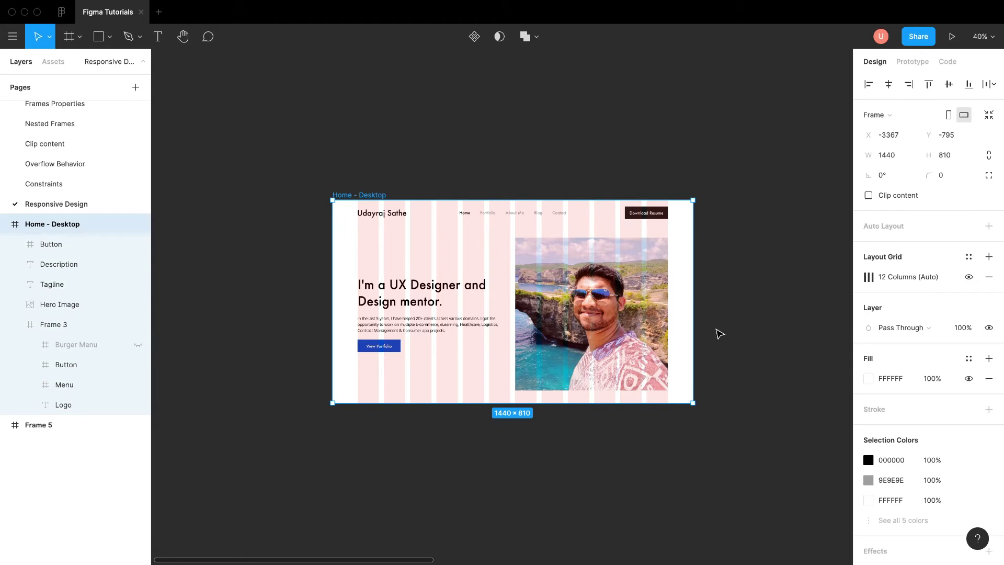
Step: Test the header by resizing the Home - Desktop frame, and set the Hero Image's horizontal constraint to Left & Right
mouse_move(698, 317)
mouse_down()
mouse_move(802, 316)
mouse_move(619, 318)
mouse_move(793, 320)
mouse_move(654, 320)
mouse_move(693, 320)
mouse_up()
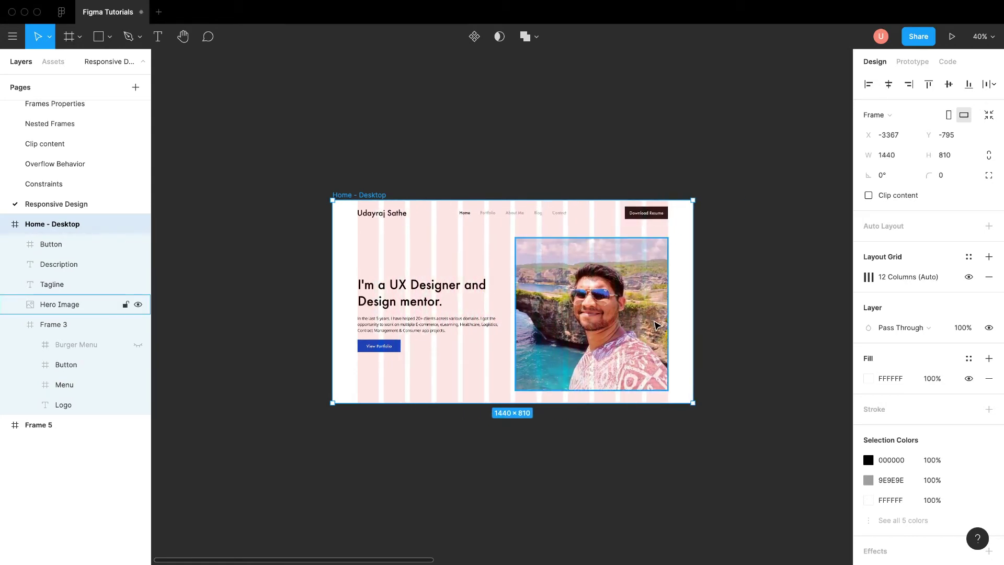
click(714, 306)
click(592, 295)
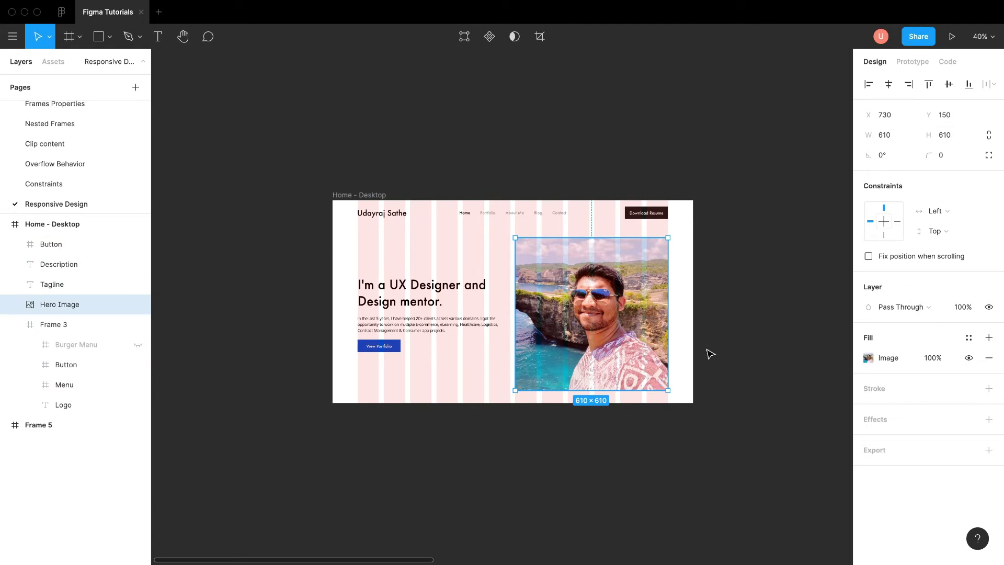
key(alt)
click(936, 211)
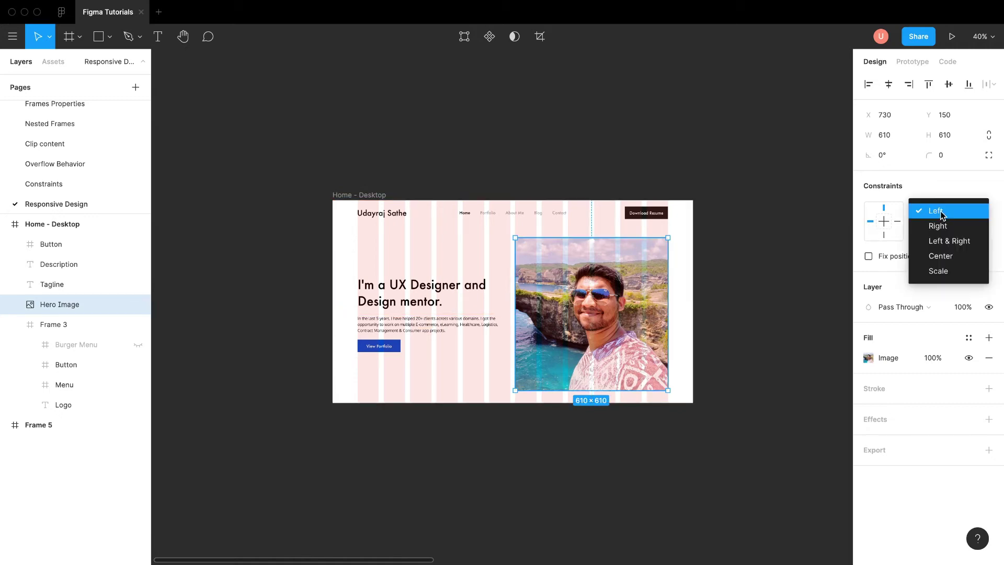
click(948, 241)
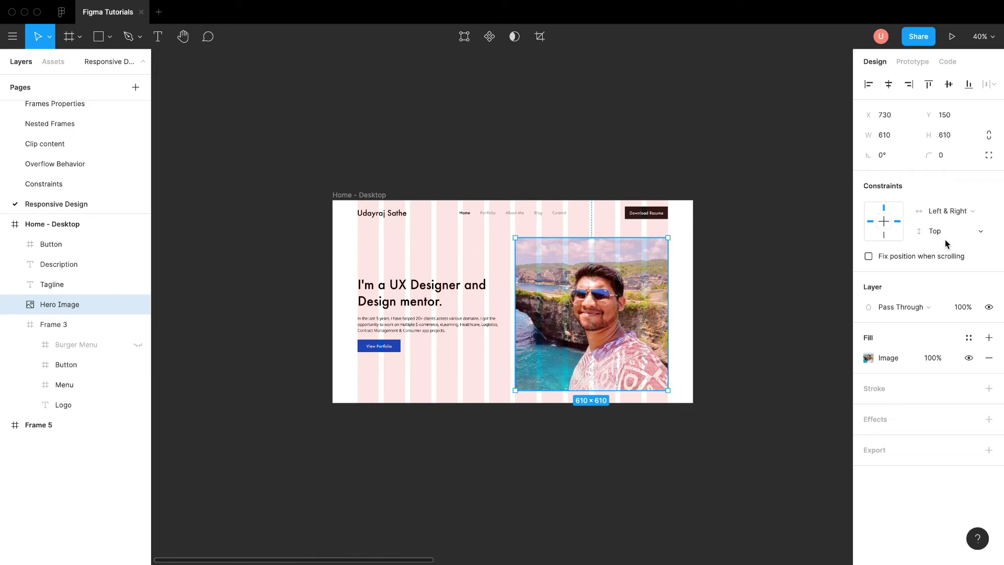
Step: Check the Tagline and Description's constraints and text resizing, and test the layout by stretching the Home - Desktop frame horizontally
click(738, 268)
click(346, 195)
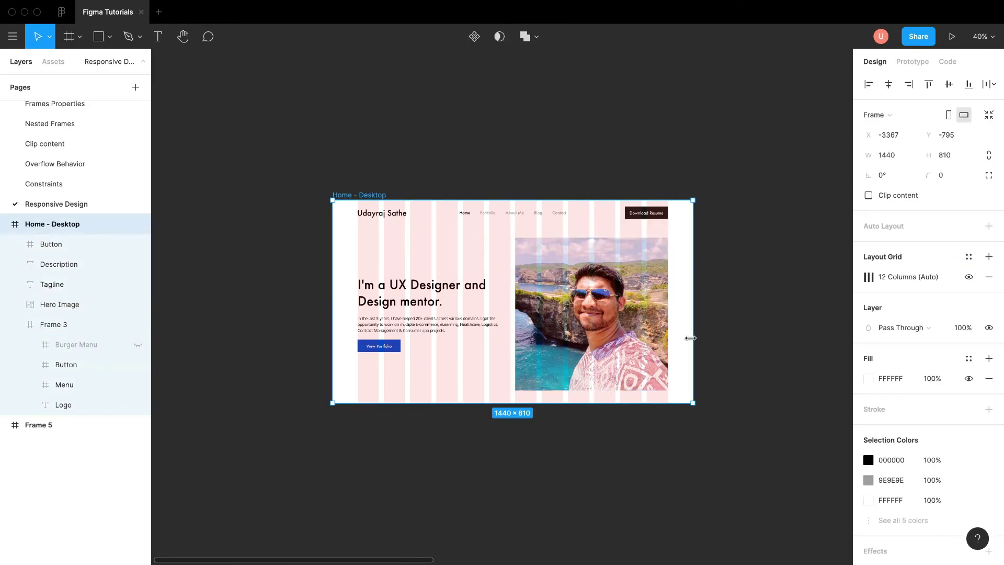
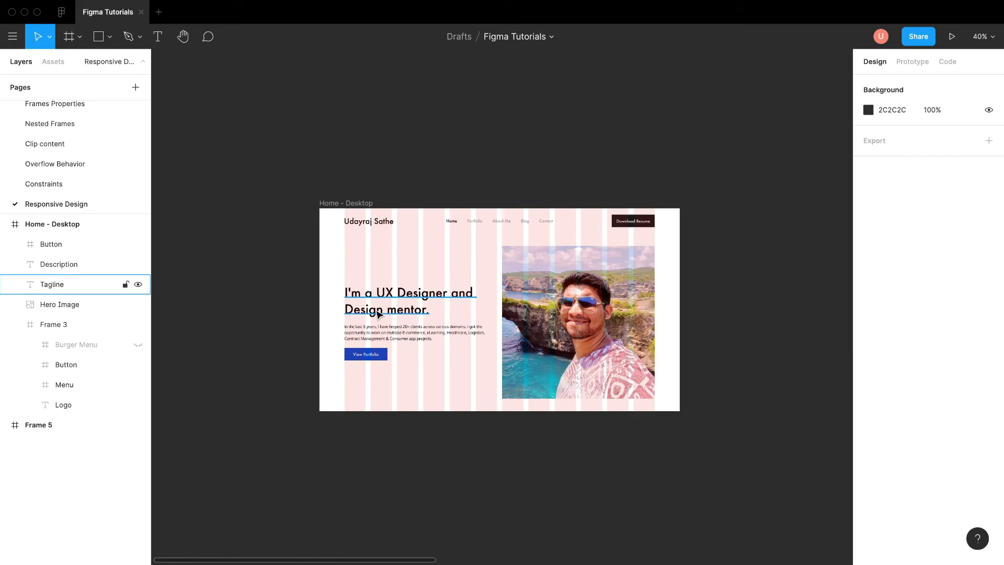
shift+click(397, 333)
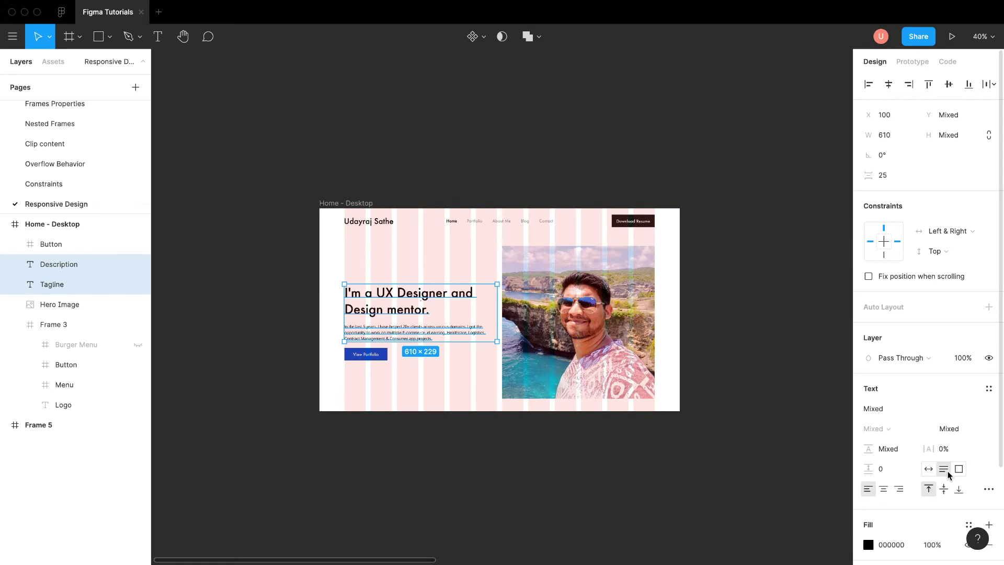
click(764, 387)
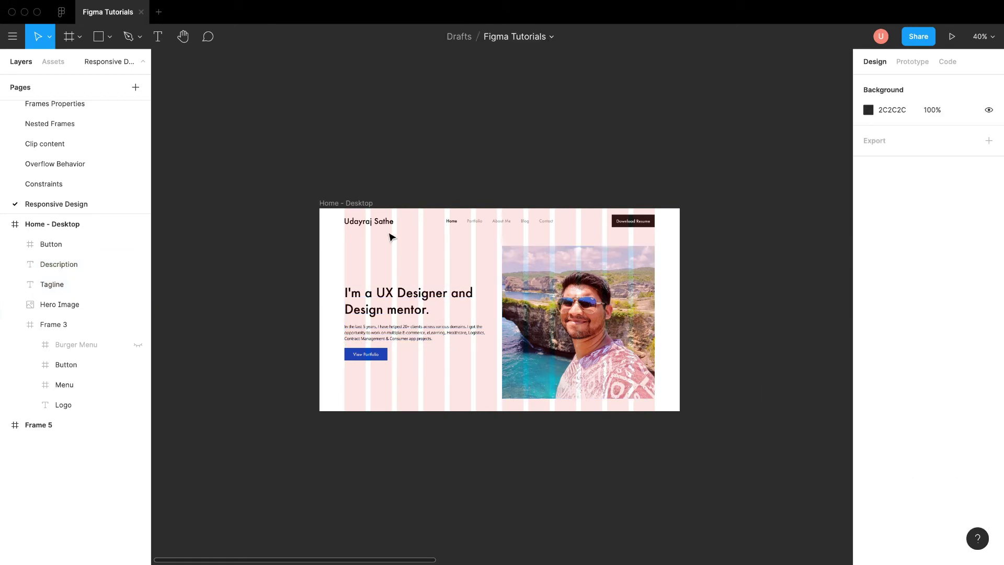
click(348, 203)
drag(679, 354, 825, 352)
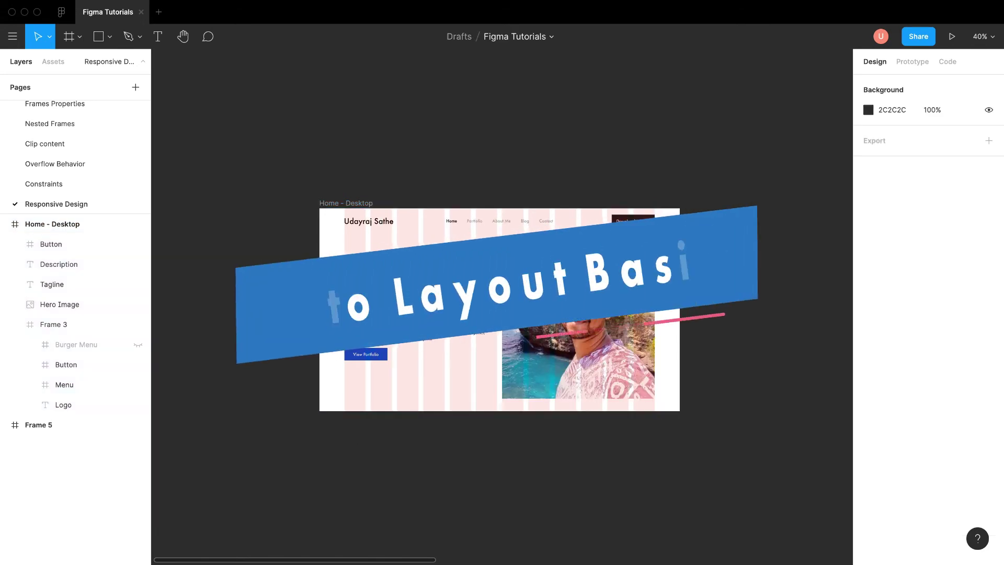
Step: Wrap the Tagline, Description and View Portfolio button of the Home - Desktop page in a vertical auto layout frame
click(78, 284)
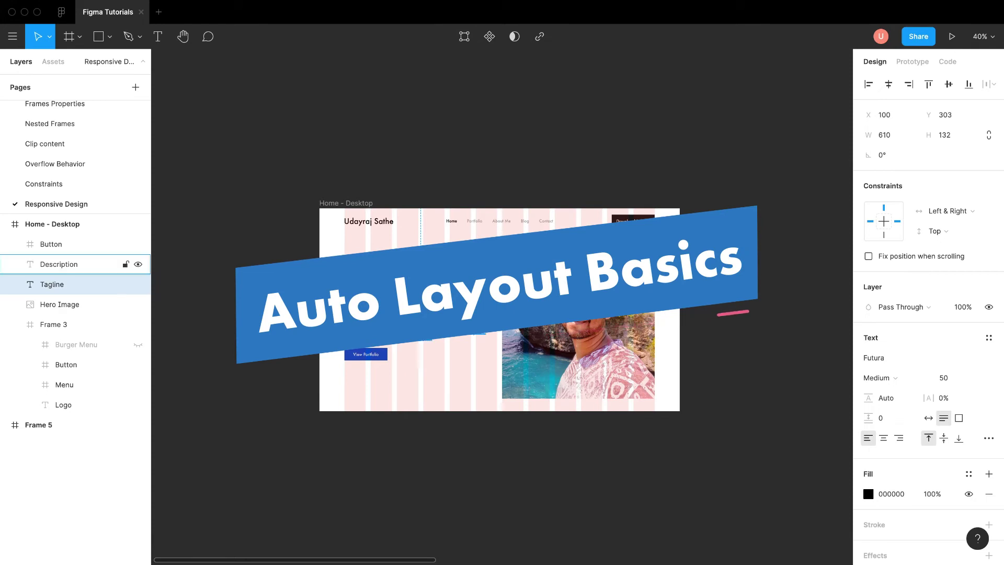
click(59, 265)
click(362, 354)
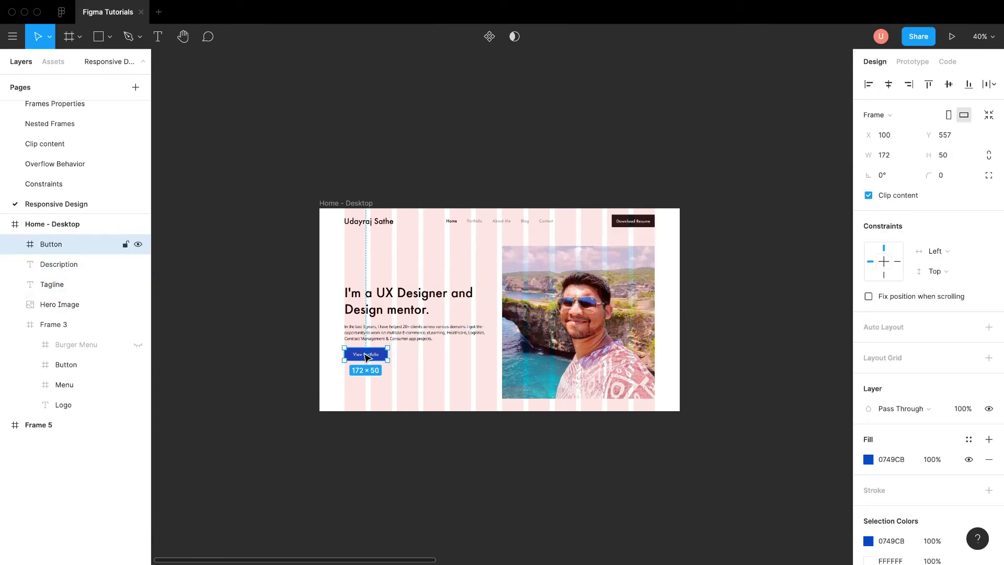
click(309, 300)
drag(299, 282, 389, 364)
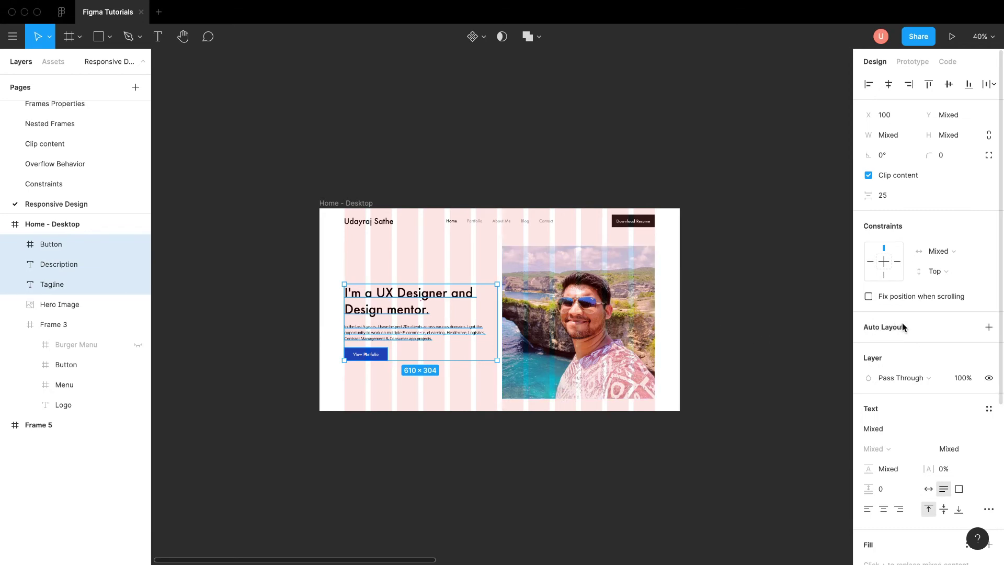
click(988, 328)
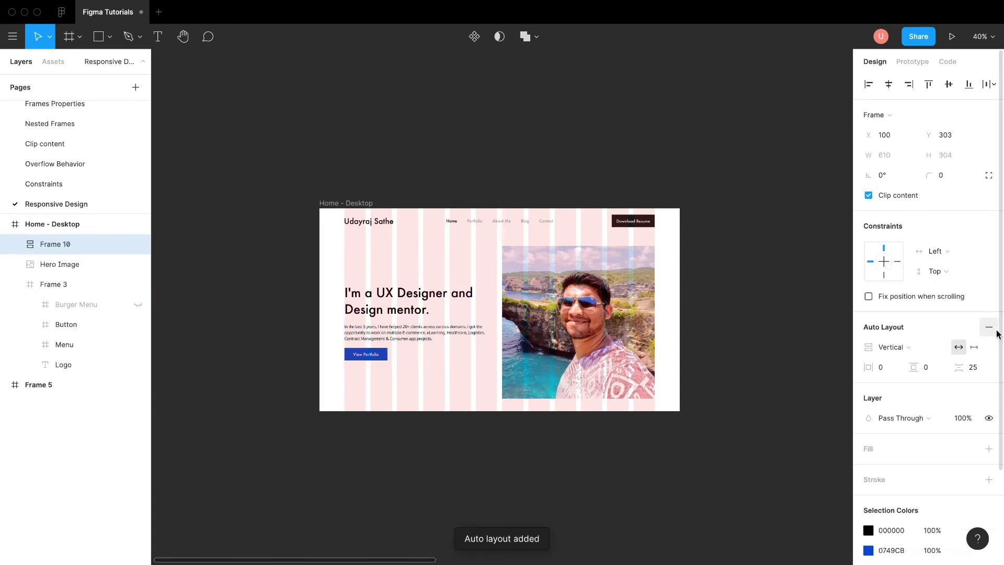
click(415, 434)
Step: Set the Tagline and Description texts inside the auto layout frame to stretch across its width
click(384, 316)
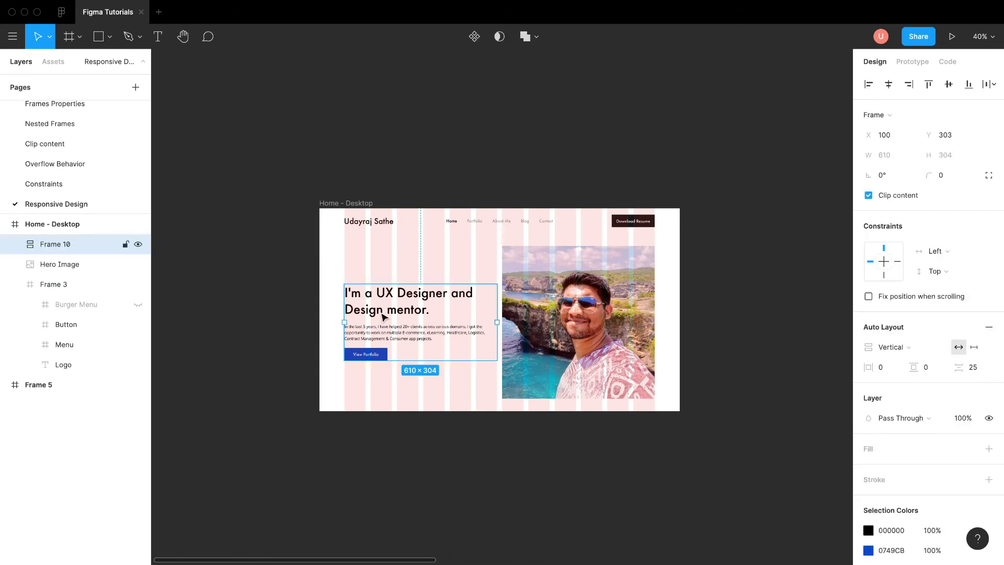
double_click(385, 314)
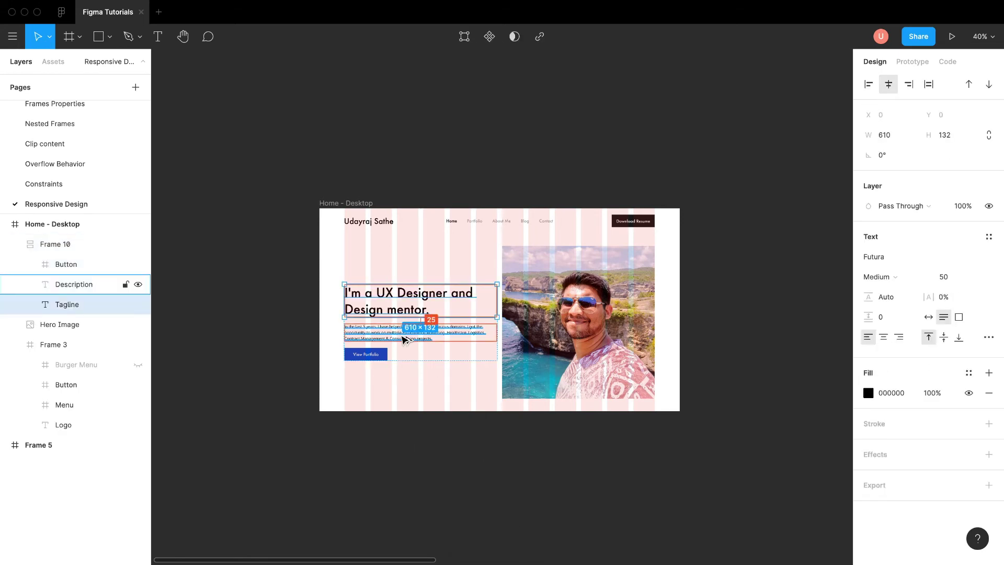
click(402, 340)
key(alt)
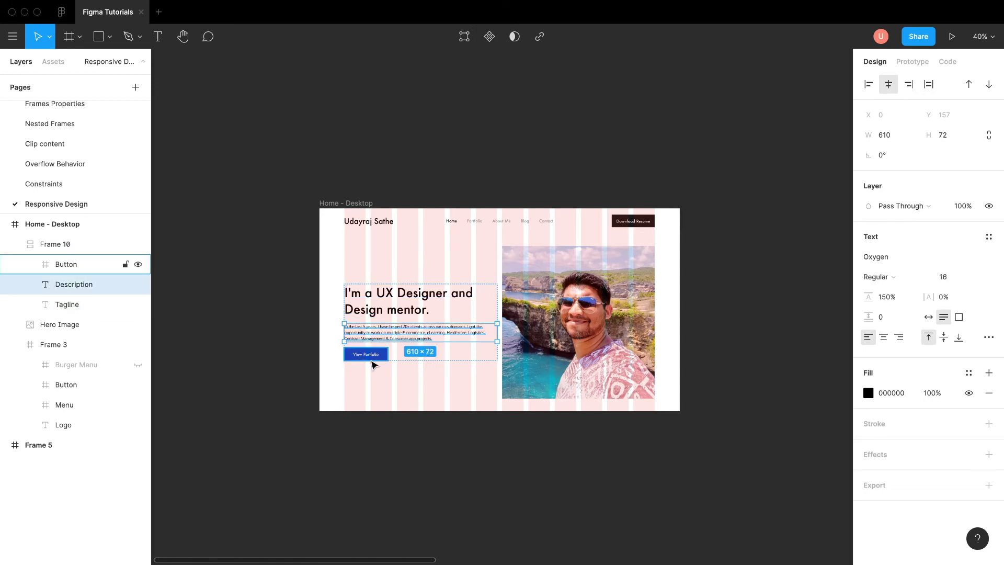
click(386, 421)
click(400, 307)
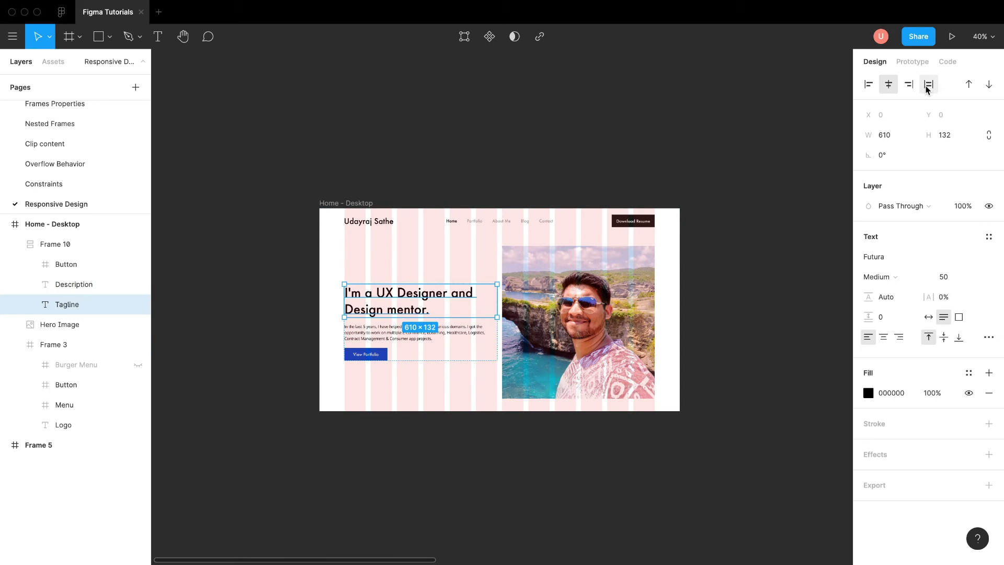
click(453, 339)
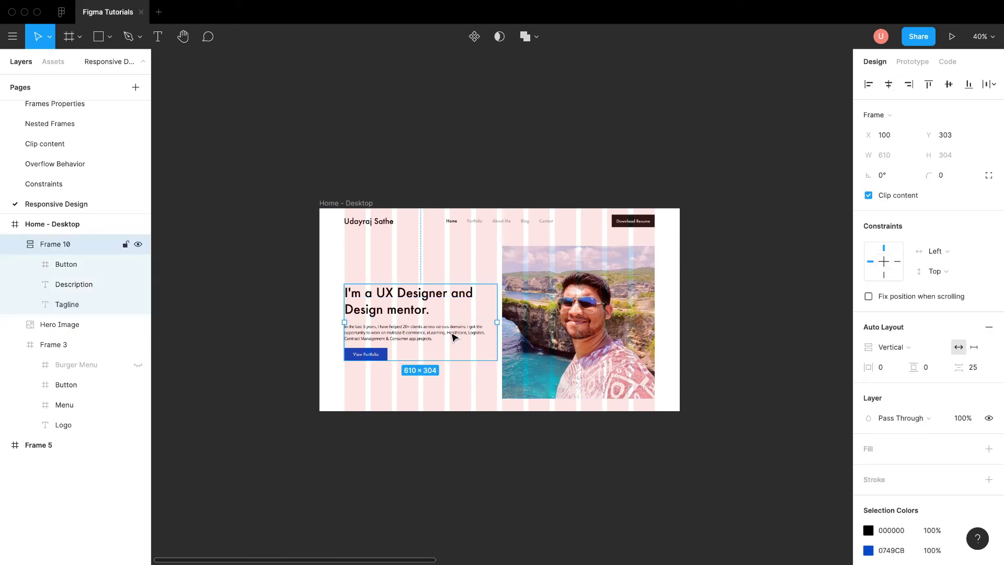
click(454, 334)
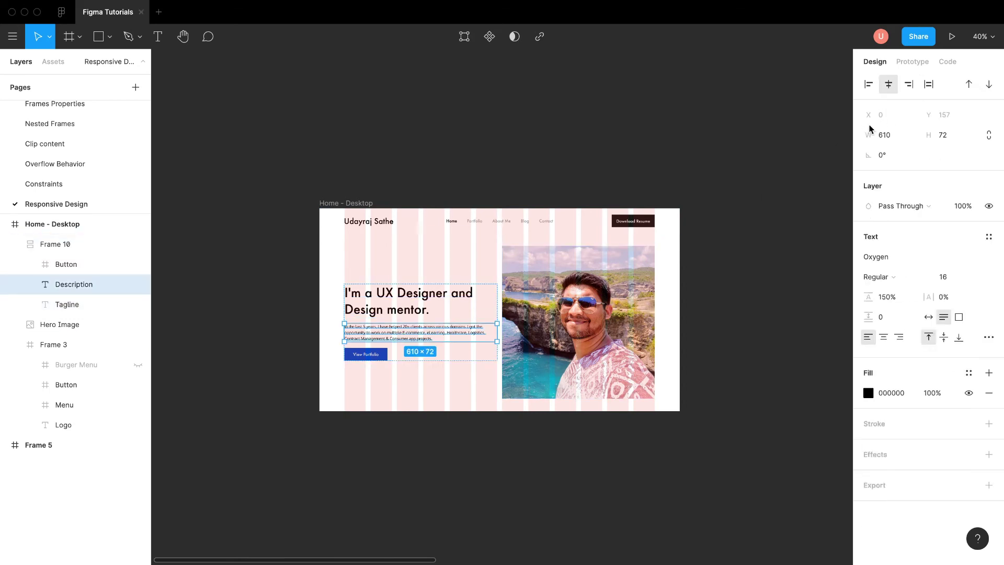
click(930, 85)
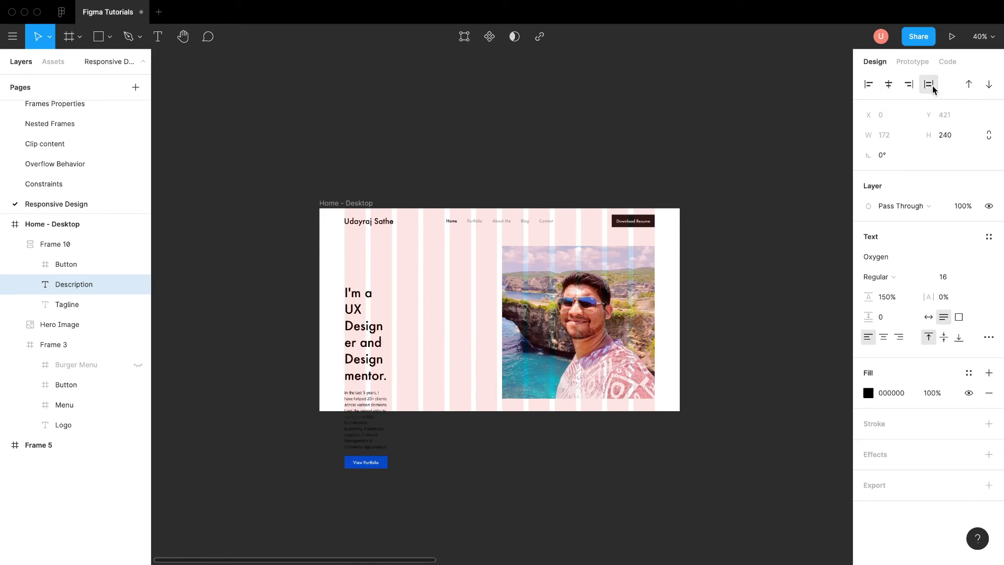
Step: Widen the hero text's auto layout frame to 610 px, and check the alignment of the View Portfolio button inside it
click(409, 452)
click(379, 374)
drag(388, 366, 498, 356)
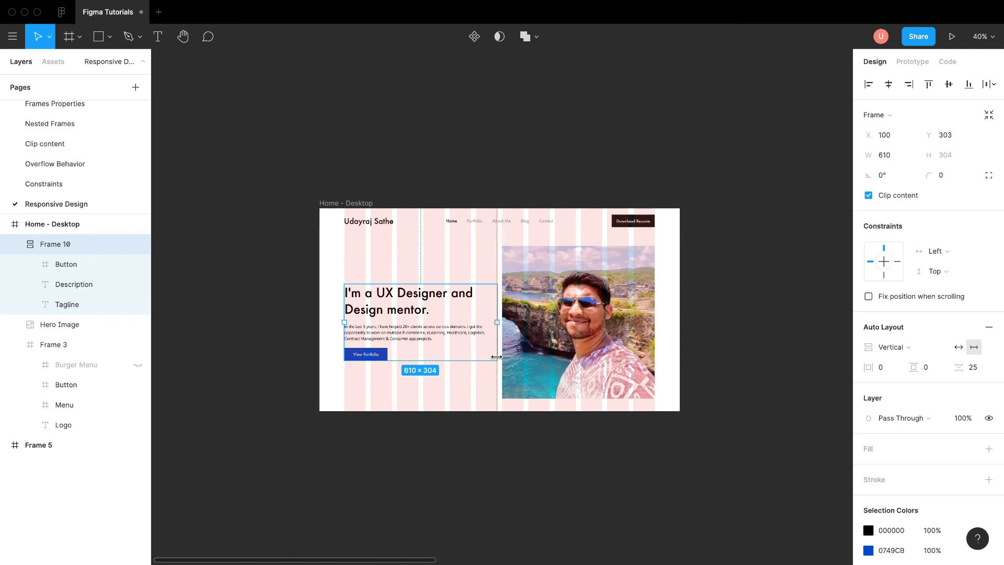
click(381, 359)
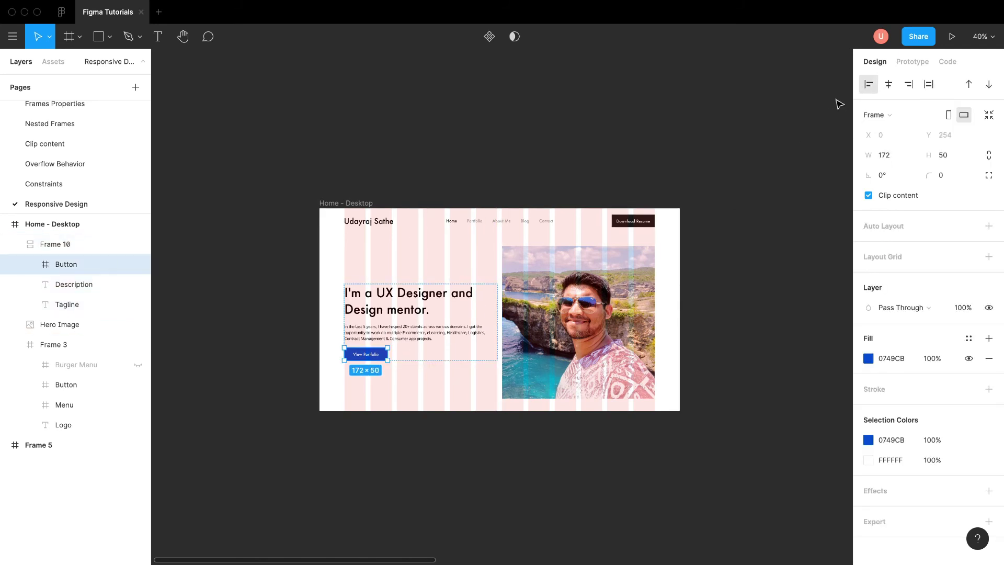
click(719, 179)
Step: Set the horizontal constraint of the hero text's auto layout frame to Left & Right
click(356, 203)
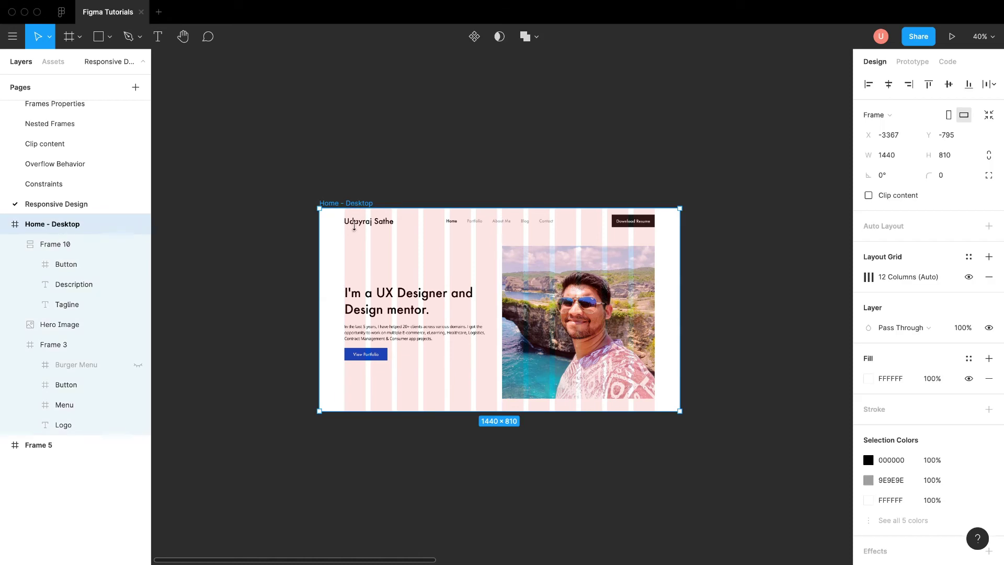
click(388, 300)
click(939, 251)
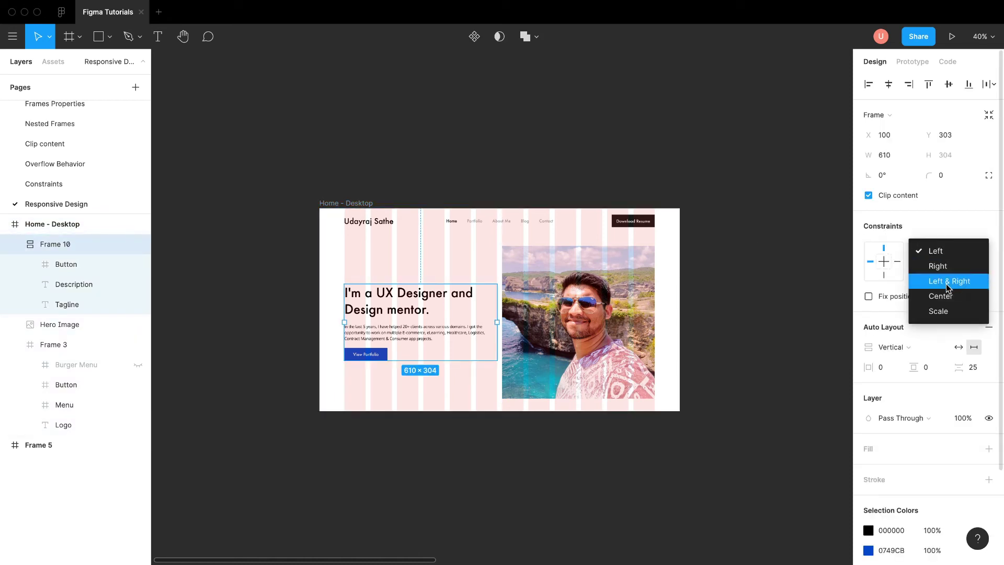
click(949, 283)
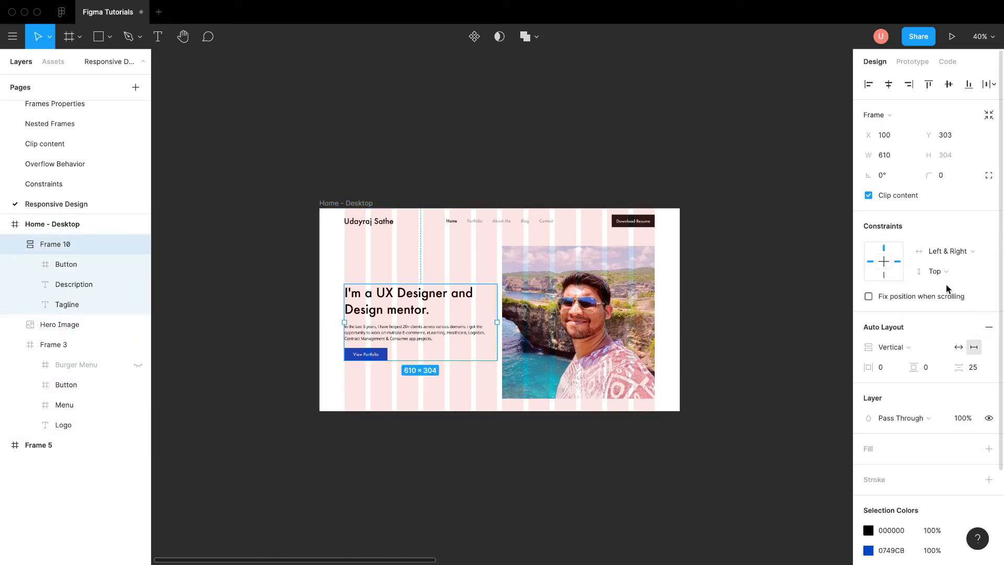
Step: Test the responsive layout by resizing the Home - Desktop frame horizontally, leaving it about 1610 px wide
click(744, 268)
click(367, 203)
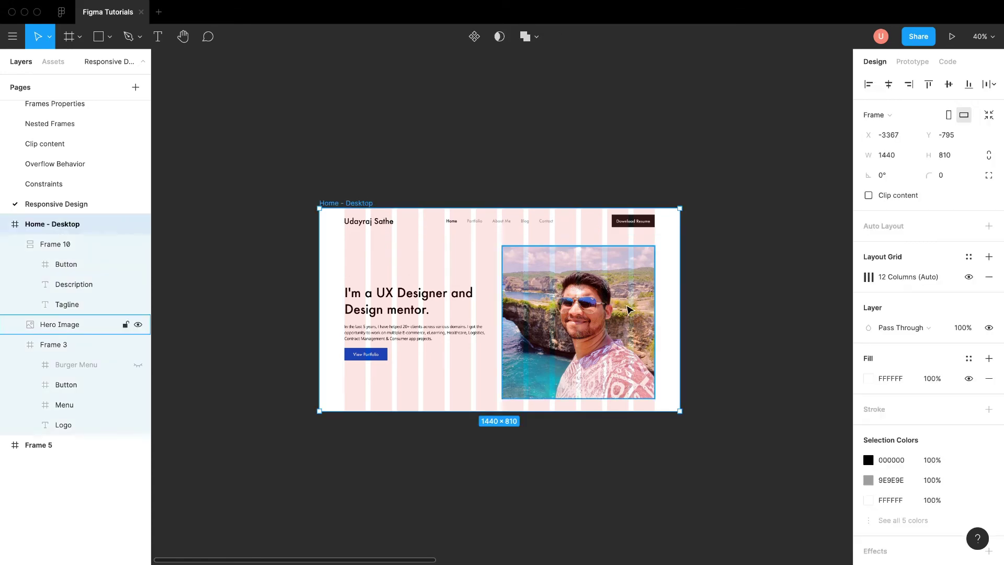
mouse_move(680, 316)
mouse_down()
mouse_move(544, 316)
mouse_move(751, 317)
mouse_move(506, 314)
mouse_move(825, 322)
mouse_move(636, 327)
mouse_move(680, 329)
mouse_up()
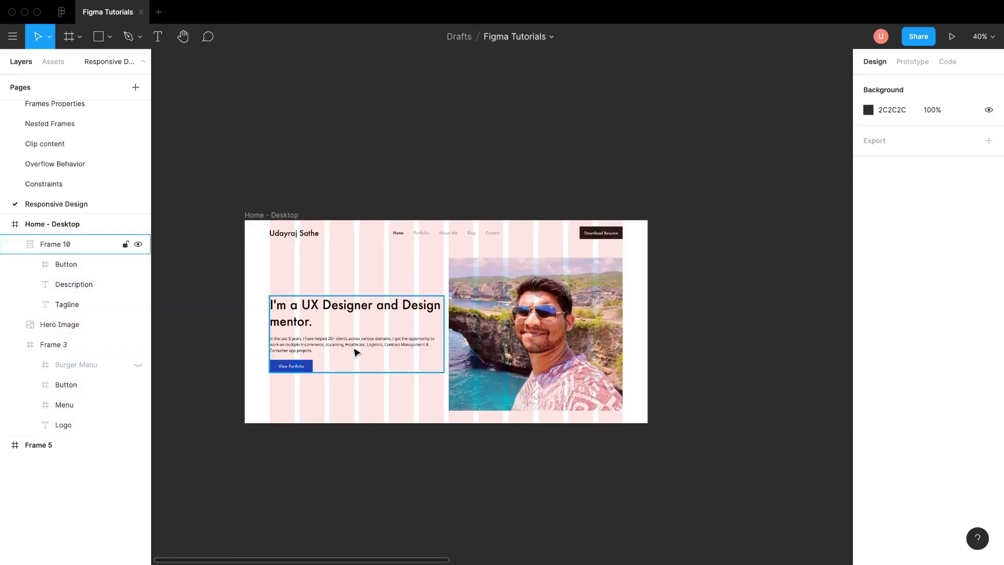
Step: Set the vertical constraint of the hero text's auto layout frame to Center
click(354, 352)
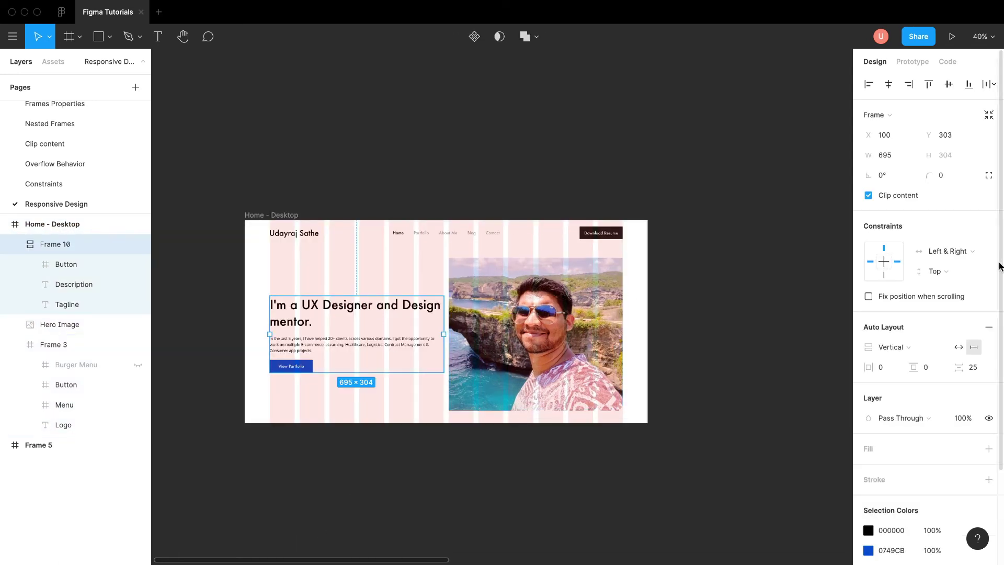
click(959, 276)
click(953, 316)
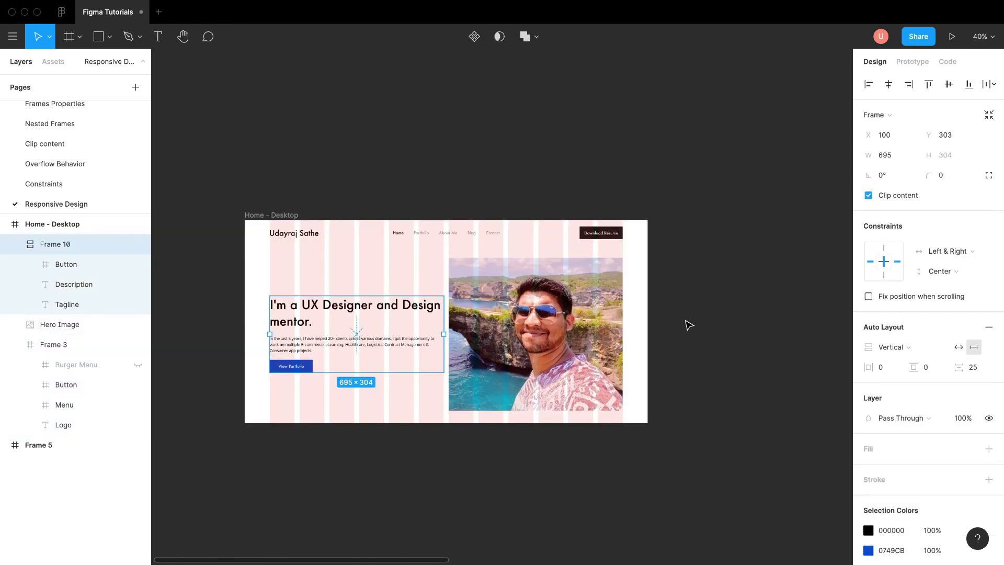
Step: Try resizing the Home - Desktop frame in both directions to about 1424 × 968 px, and undo the resize
click(283, 215)
drag(645, 421, 603, 464)
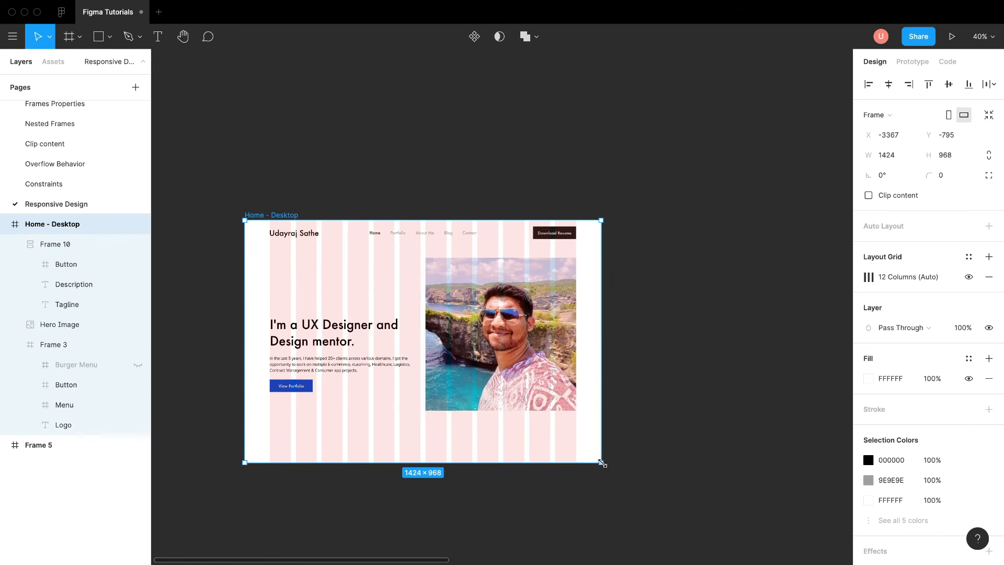
key(super+z)
click(606, 472)
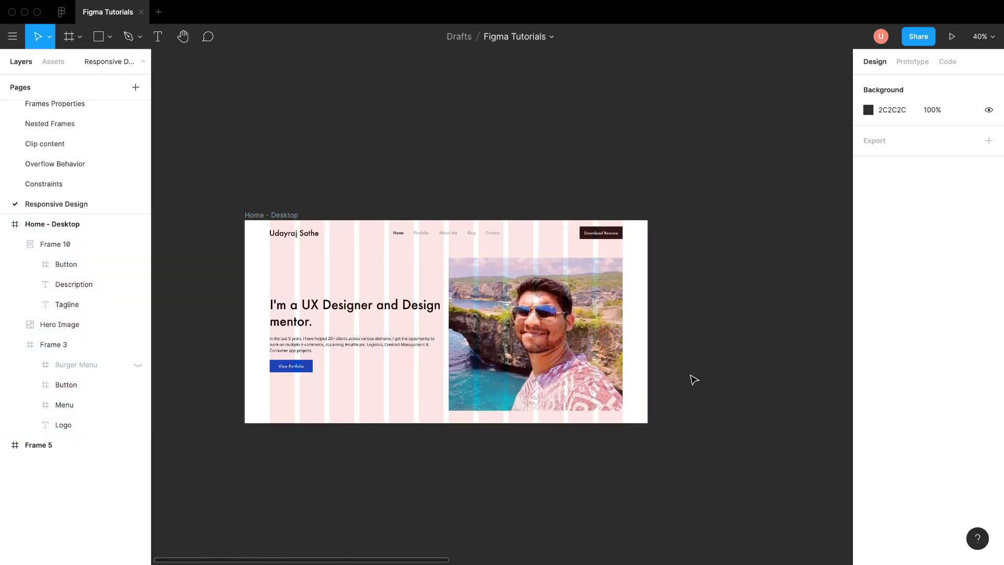
Step: Add an iPhone 11 Pro / X frame and align it beside the Home - Desktop frame
key(f)
click(917, 129)
drag(693, 197, 692, 216)
key(Escape)
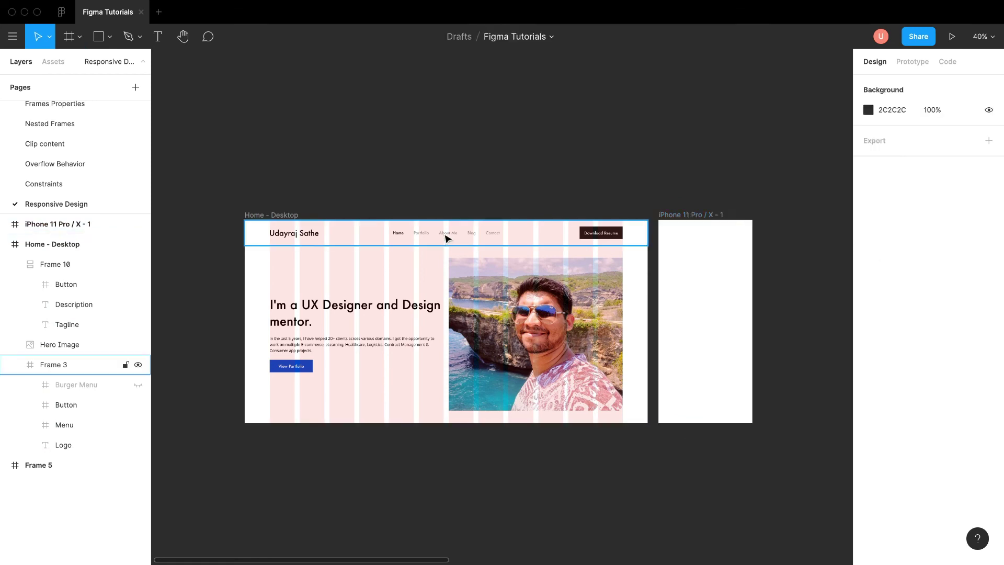
Step: Copy the Home - Desktop header frame into the iPhone 11 Pro / X frame and narrow the copy to 375 px
click(446, 242)
click(692, 215)
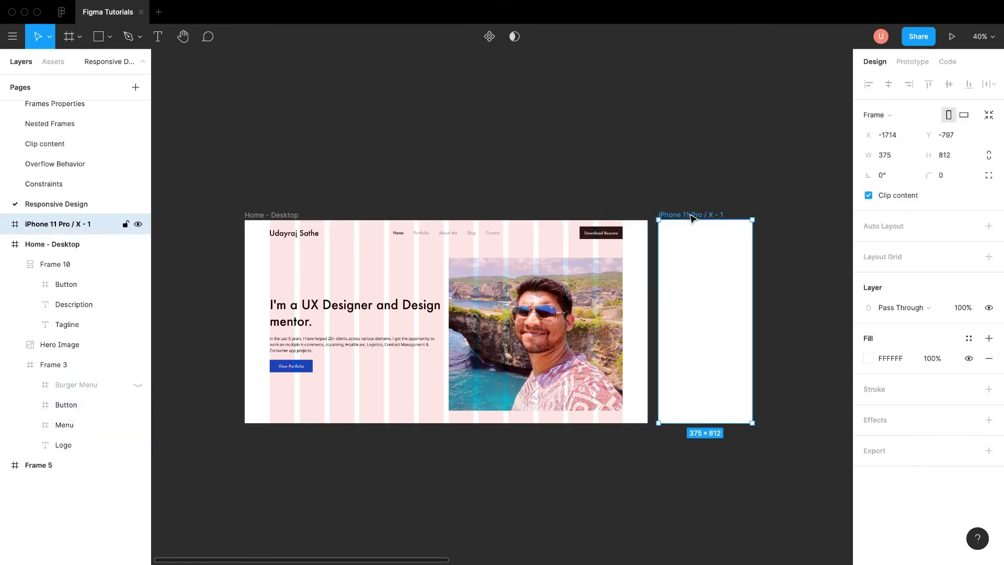
key(ctrl+v)
scroll(715, 222, right, 6)
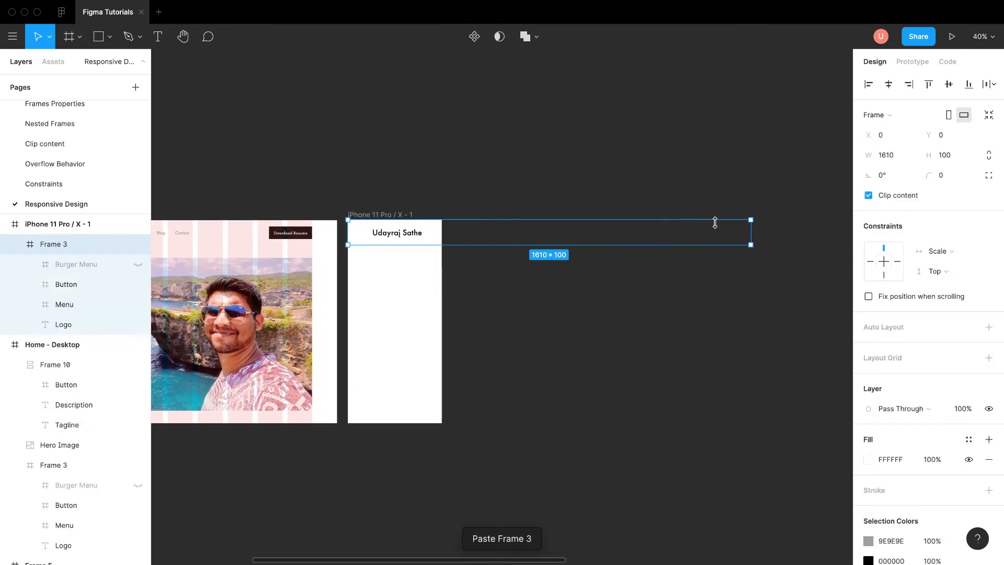
drag(743, 232, 441, 232)
scroll(496, 233, left, 5)
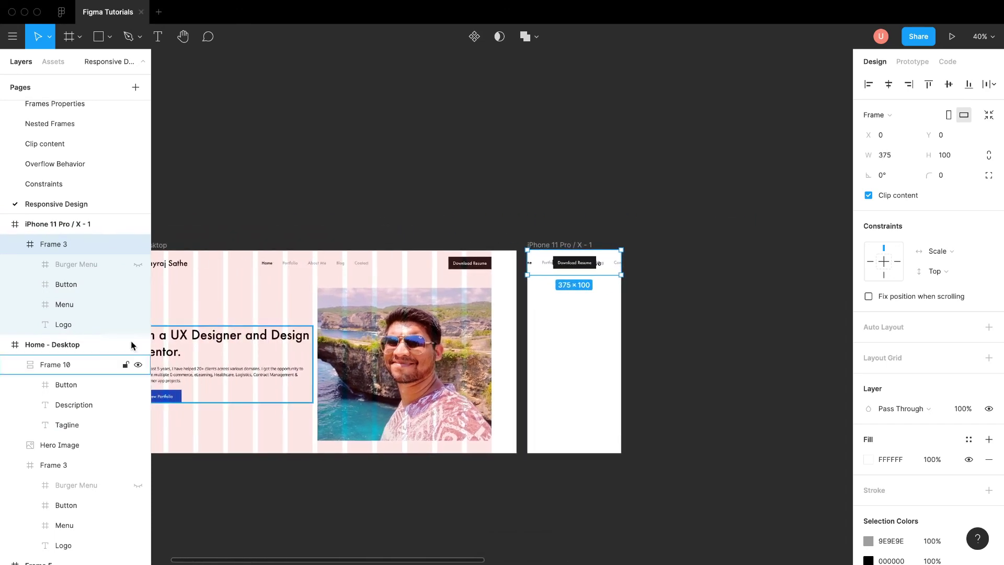
Step: Hide the Button and Menu layers in the iPhone 11 Pro / X header copy and show its Burger Menu
click(108, 285)
click(138, 284)
click(138, 304)
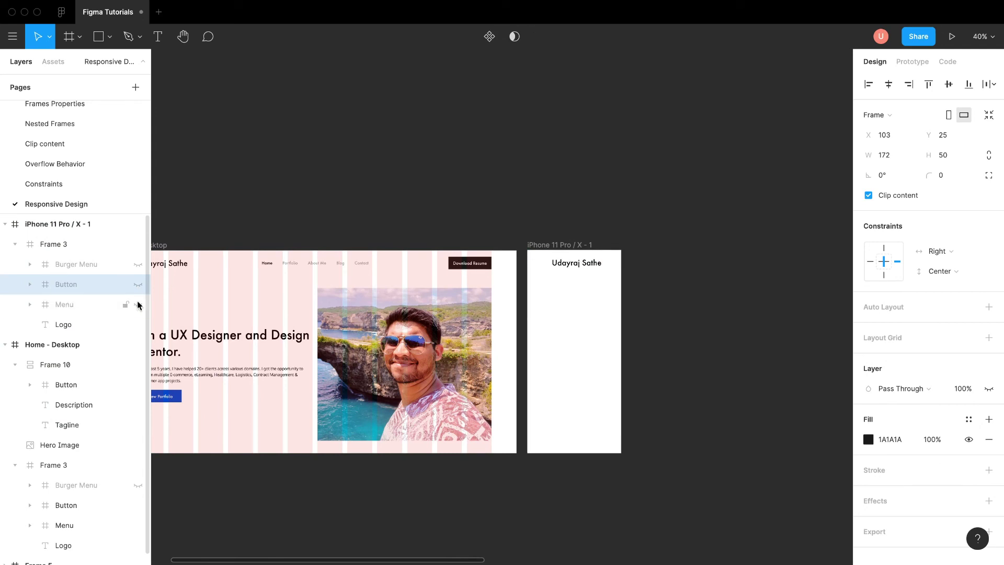
click(138, 264)
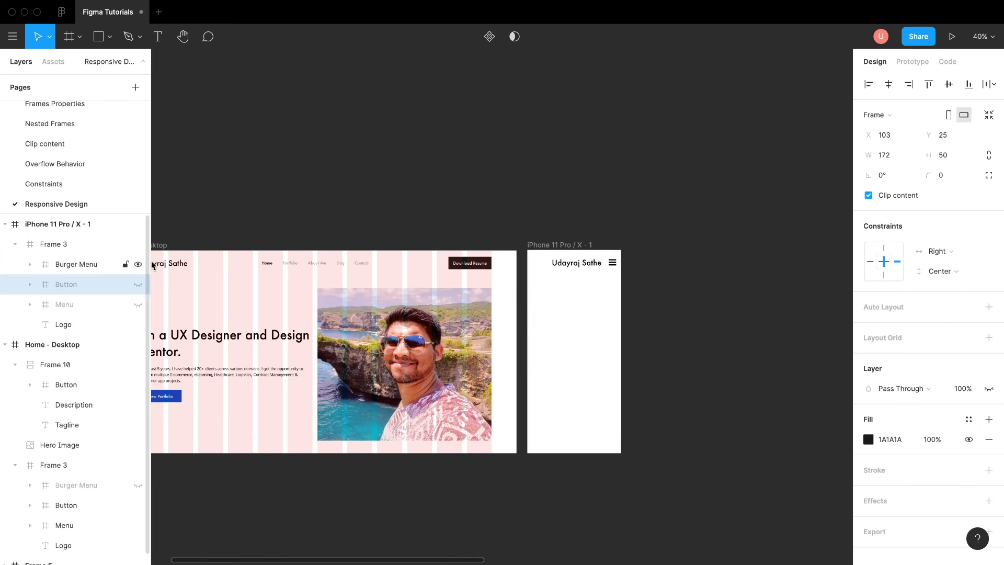
Step: Add a stretched layout grid of 4 columns with side margins to the iPhone 11 Pro / X frame
click(566, 245)
click(989, 277)
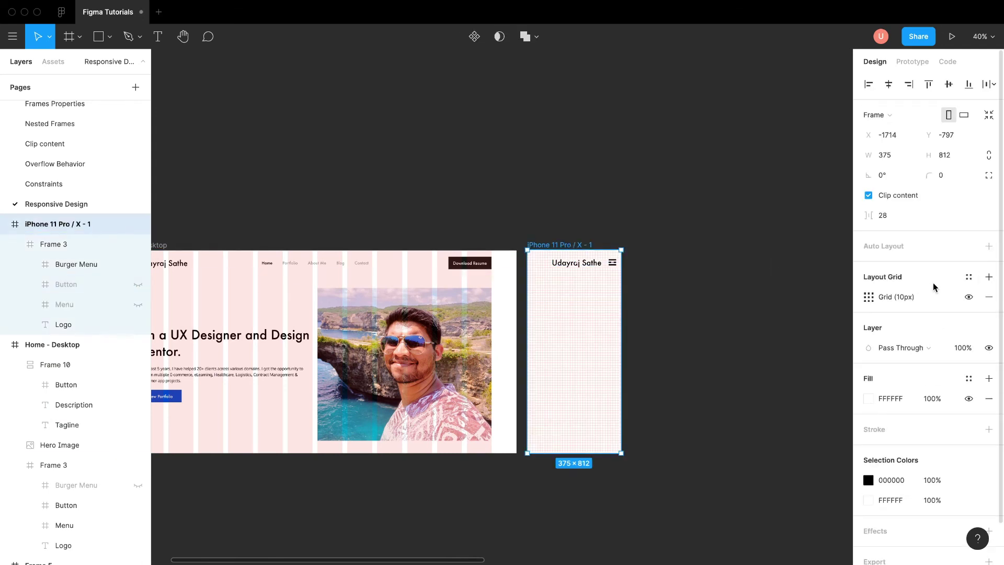
click(868, 296)
click(732, 299)
click(744, 314)
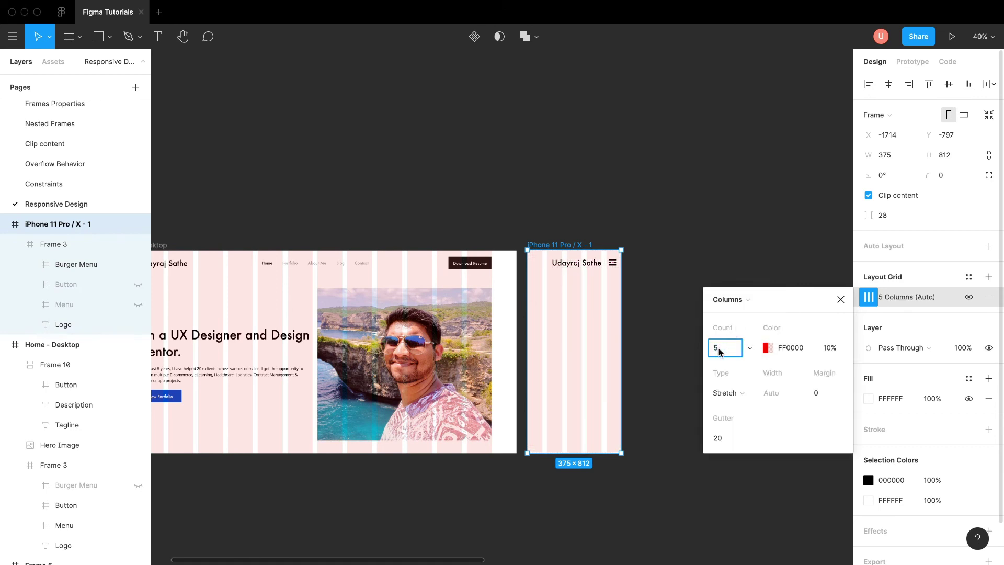
text(4)
key(Return)
click(827, 394)
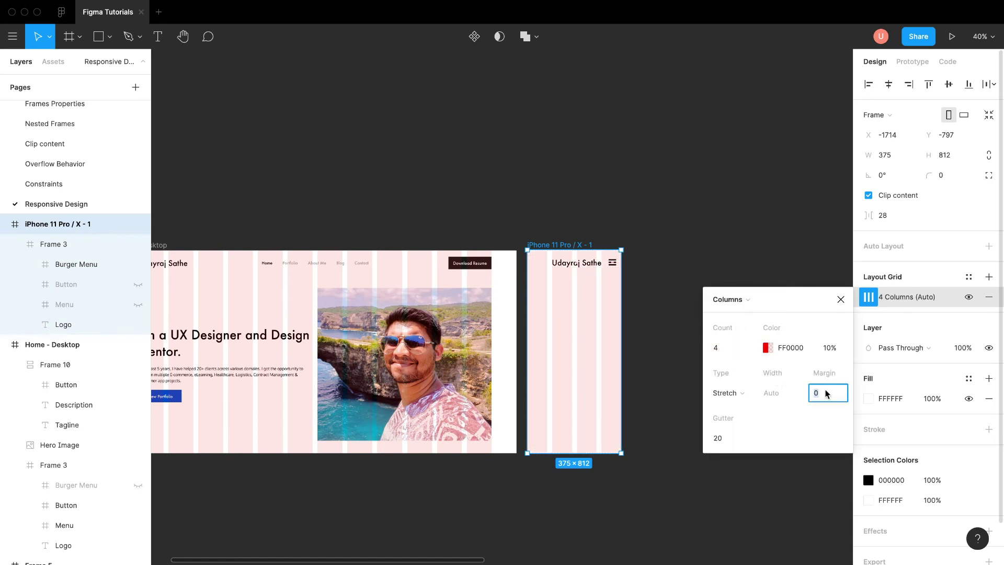
key(Return)
Step: Move the Logo text in the iPhone header to X 20, flush with the first grid column
double_click(559, 264)
drag(560, 264, 541, 265)
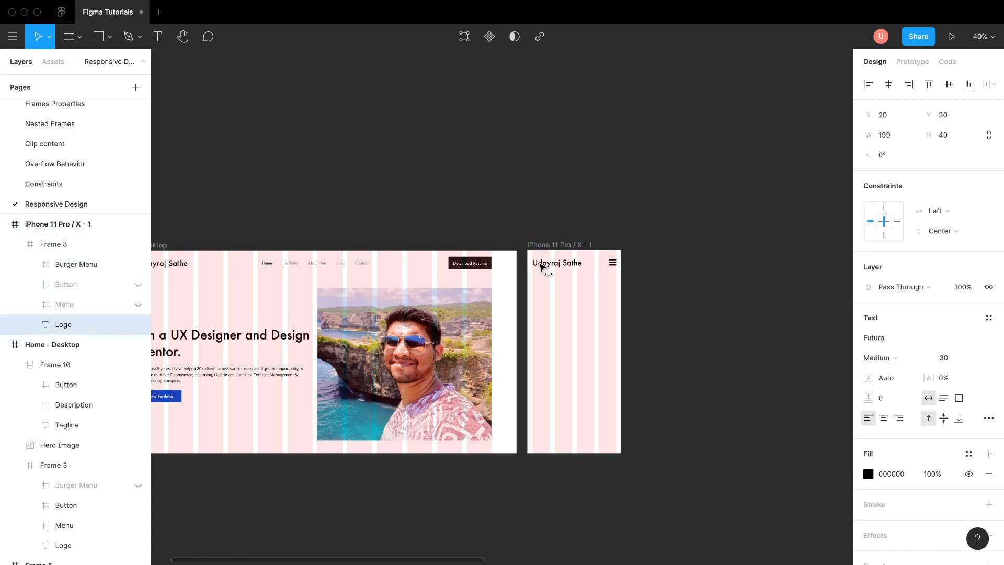
key(Escape)
Step: Copy the desktop Hero Image into the iPhone 11 Pro / X frame below the header and resize it to 335 × 333 px
click(454, 378)
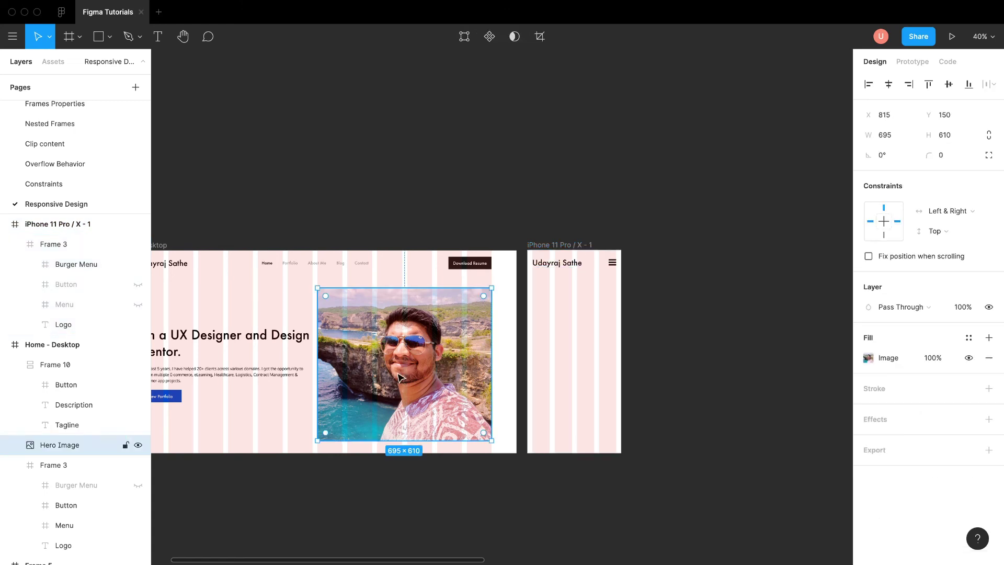
click(561, 245)
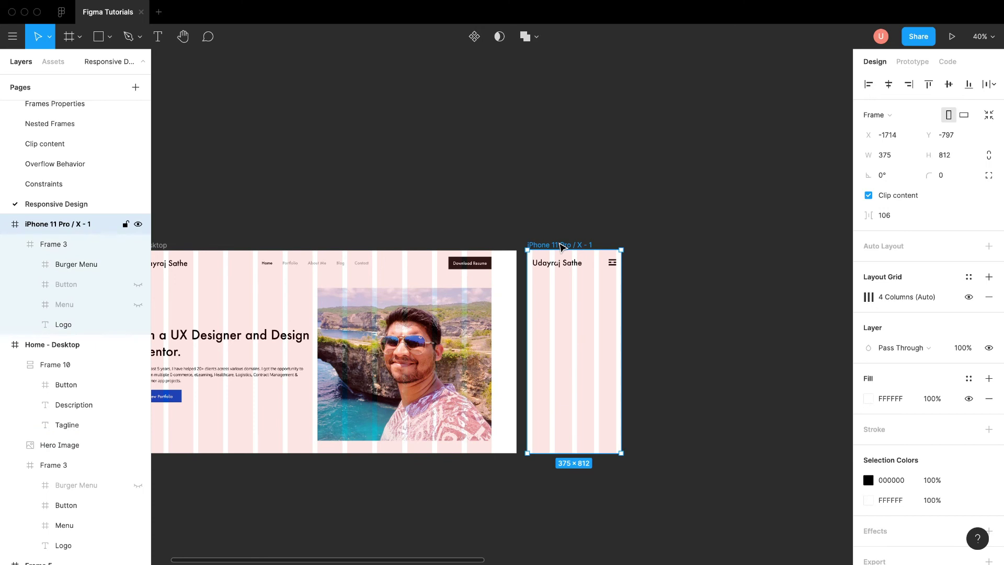
key(ctrl+v)
drag(608, 328, 613, 328)
drag(706, 250, 616, 284)
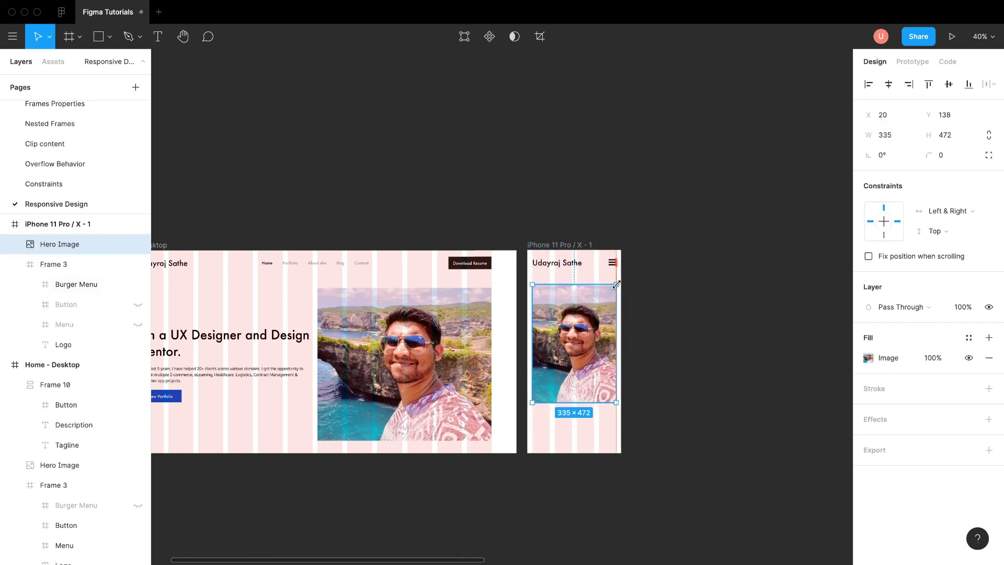
drag(564, 401, 566, 368)
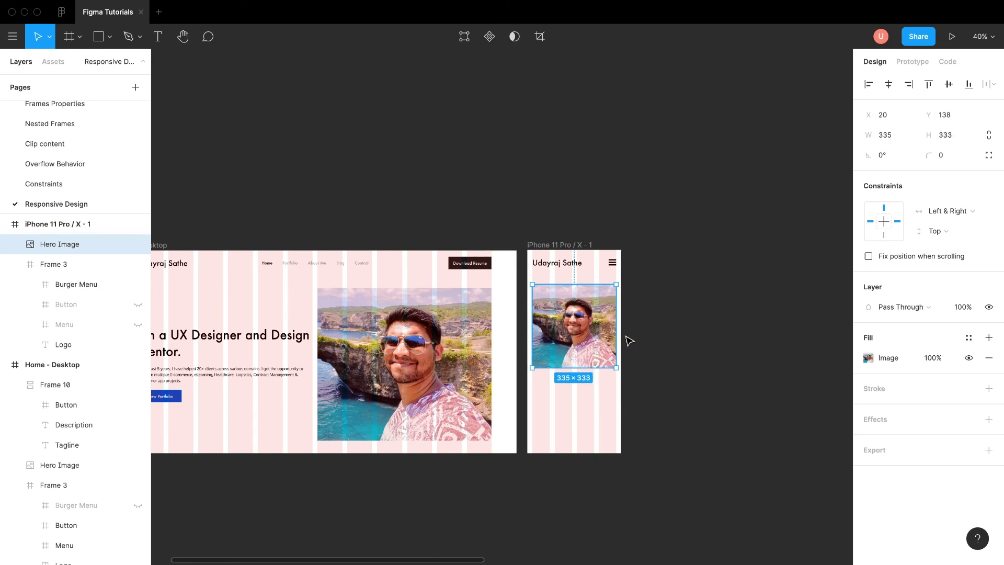
key(Escape)
Step: Try resizing the width of the iPhone 11 Pro / X frame and undo the resize
mouse_move(626, 340)
mouse_down()
mouse_move(700, 341)
mouse_move(621, 343)
mouse_up()
key(ctrl+z)
click(675, 355)
Step: Copy the desktop hero text's auto layout frame into the iPhone frame and place it below the image at X 20, Y 494
scroll(675, 356, left, 5)
click(345, 376)
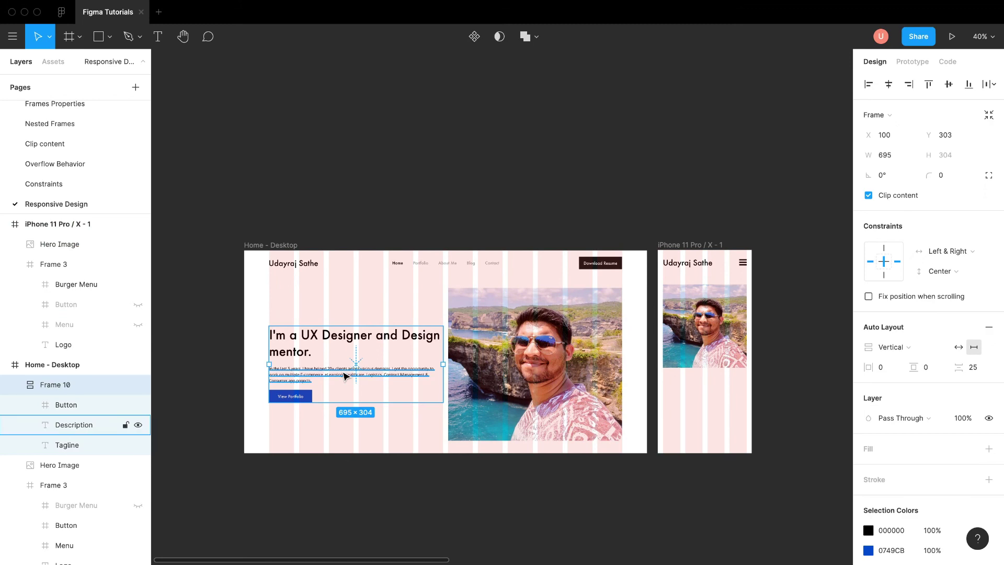
click(690, 245)
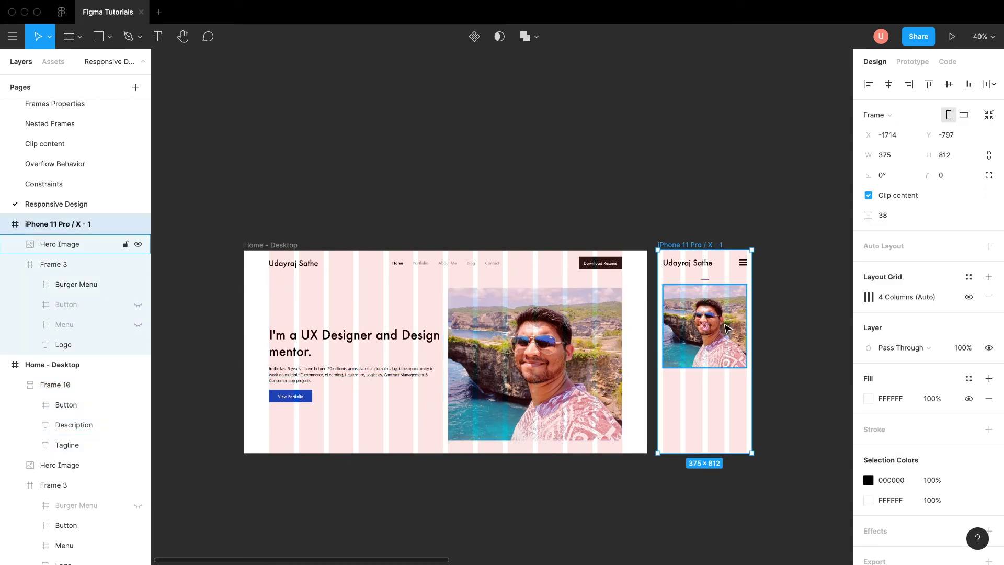
key(ctrl+v)
scroll(752, 405, up, 1)
mouse_move(688, 375)
mouse_down()
mouse_move(688, 424)
mouse_move(692, 389)
mouse_up()
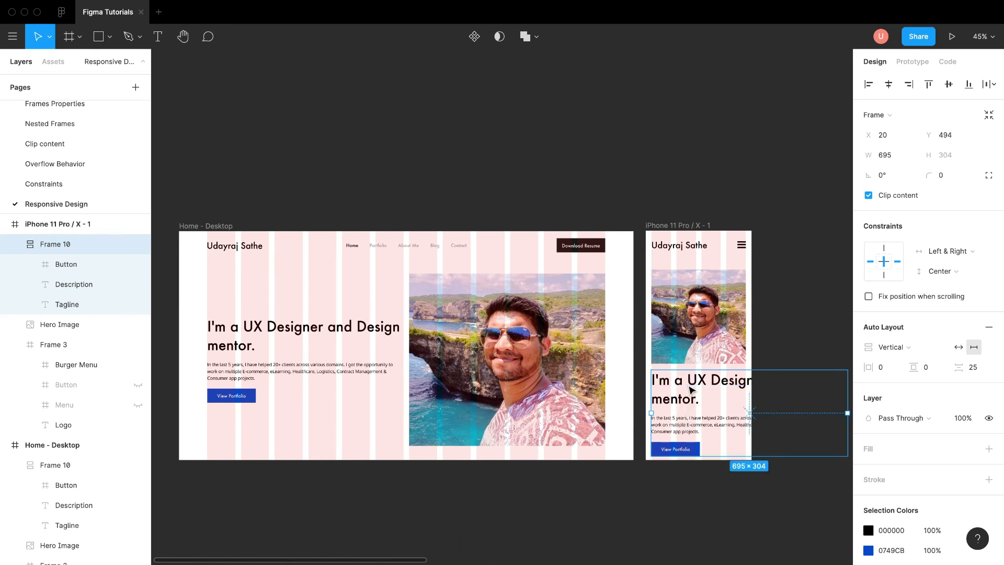
Step: Set the font size of the Tagline text in the iPhone frame to 30
click(692, 390)
click(961, 283)
text(3)
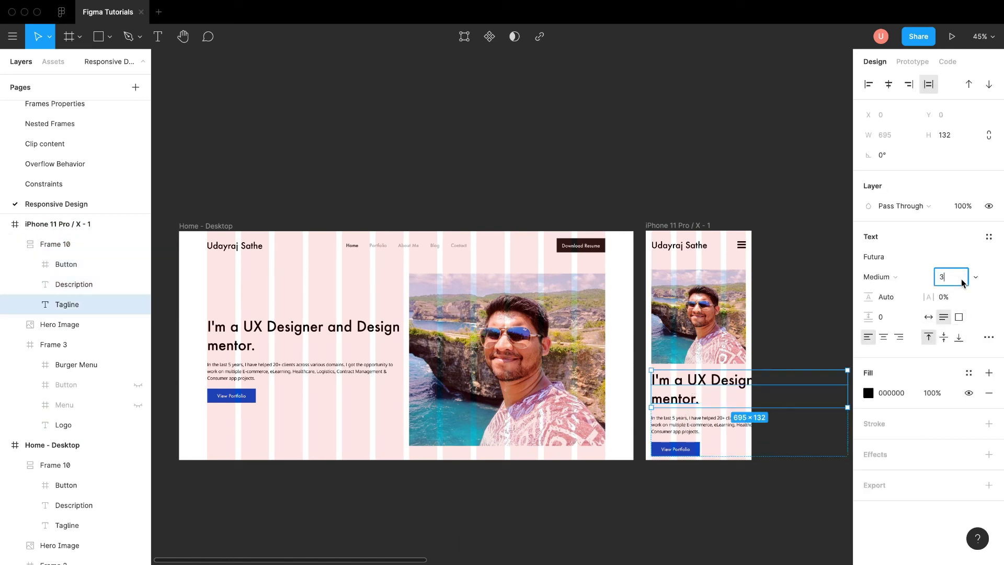
text(0)
key(Return)
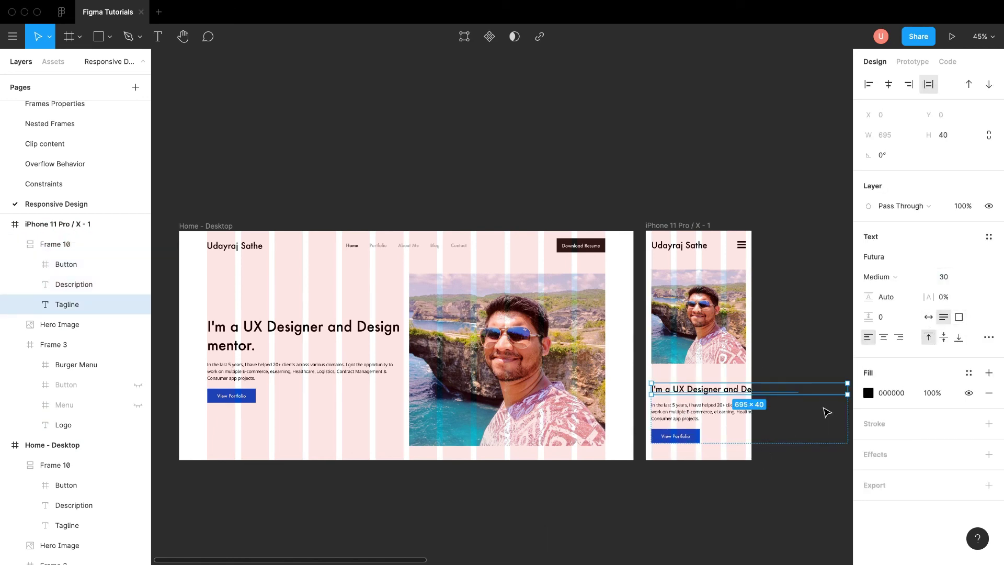
Step: Narrow the iPhone hero text's auto layout frame to 335 px so it fits the column grid
click(780, 394)
click(745, 396)
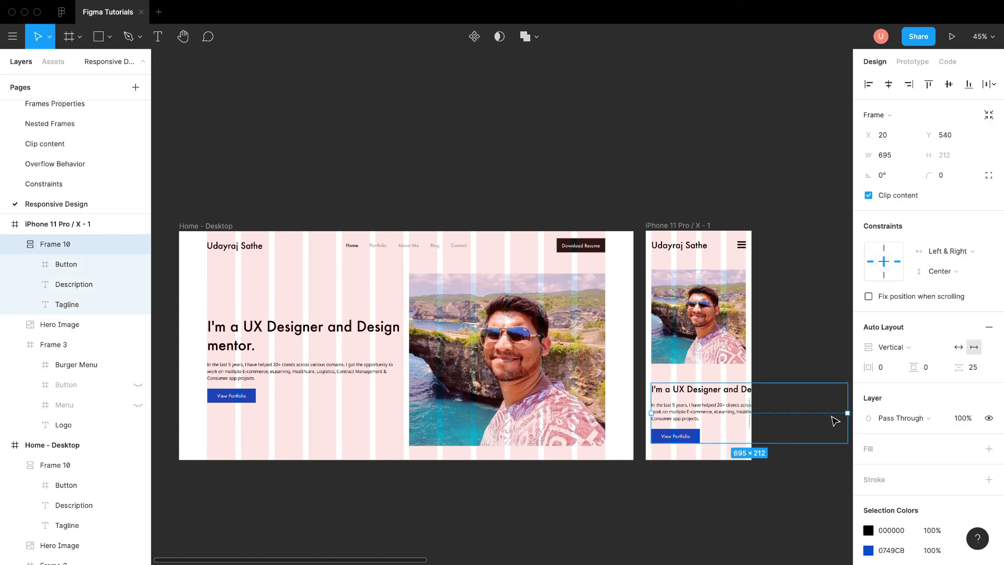
drag(849, 410, 749, 404)
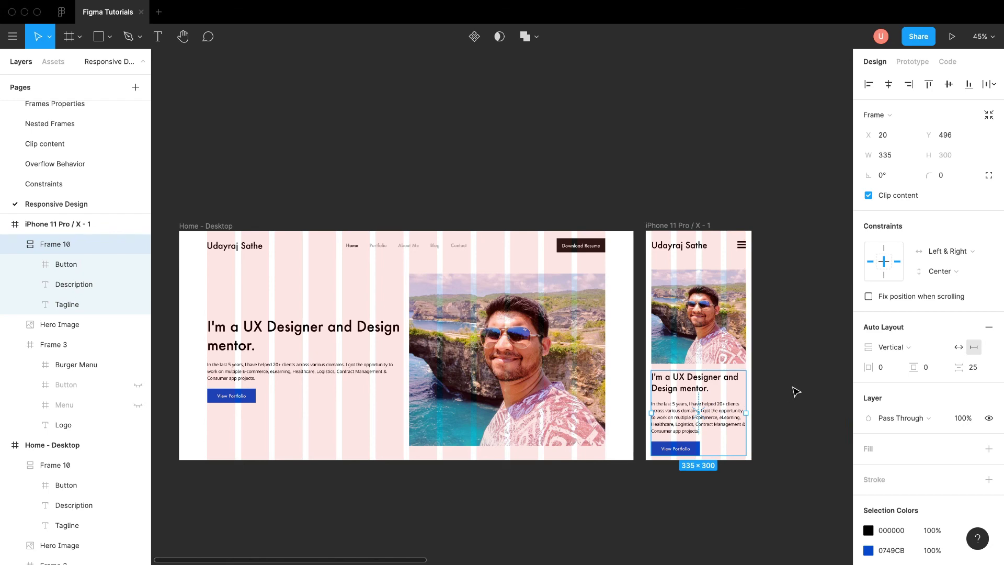
click(793, 393)
Step: Try resizing the iPhone 11 Pro / X frame's width to test its constraints and return it to 375 px
scroll(778, 390, down, 3)
scroll(780, 390, down, 1)
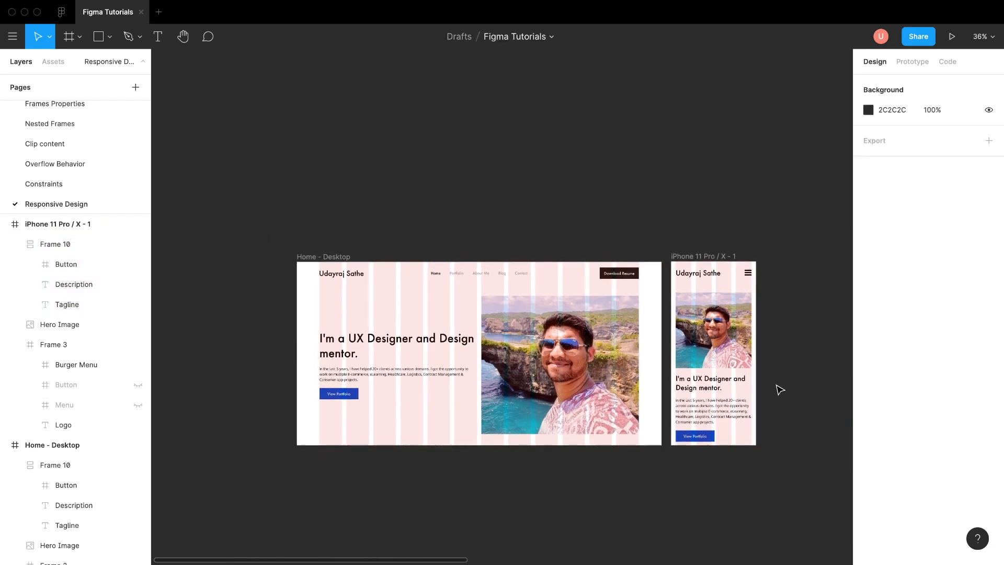
click(701, 255)
mouse_move(759, 369)
mouse_down()
mouse_move(818, 368)
mouse_move(743, 370)
mouse_move(756, 371)
mouse_up()
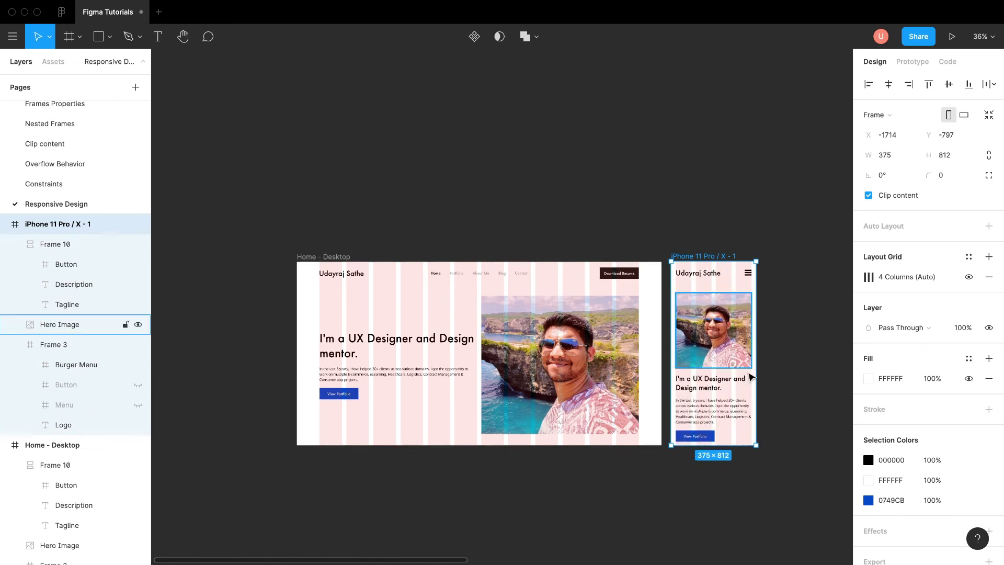
click(791, 410)
scroll(721, 479, right, 1)
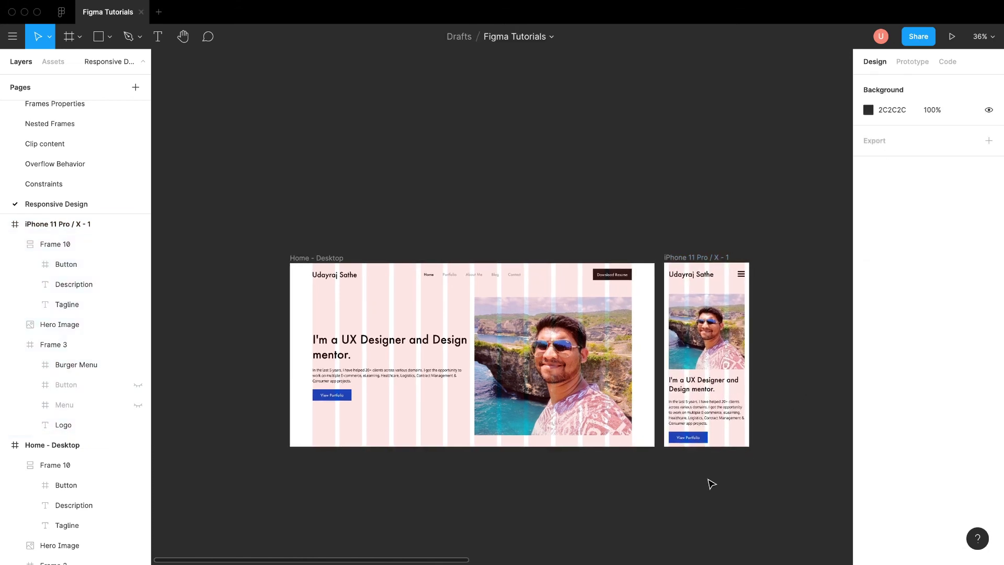